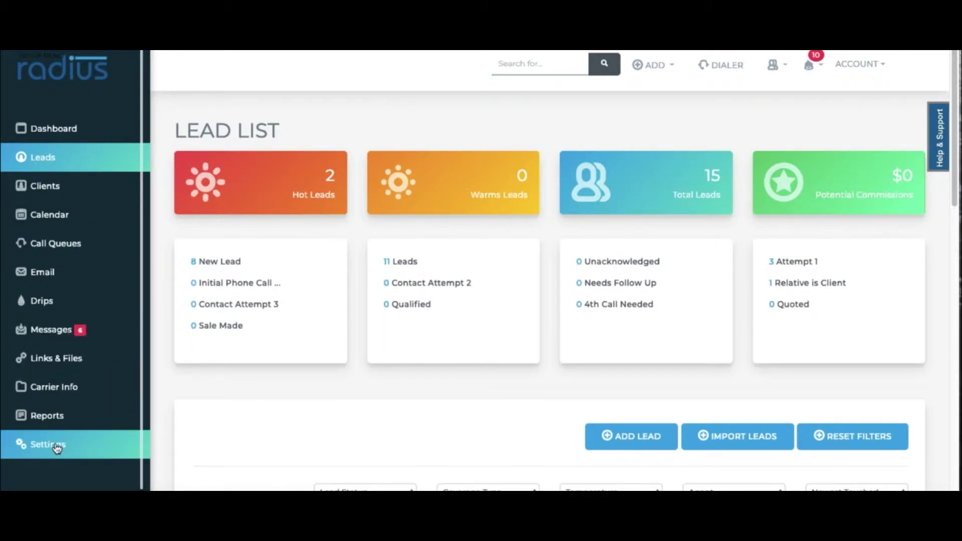
Step: Open the Coverage Types & Custom Data Fields editor from Account Settings
{"action": "left_click", "coordinate": [57, 445]}
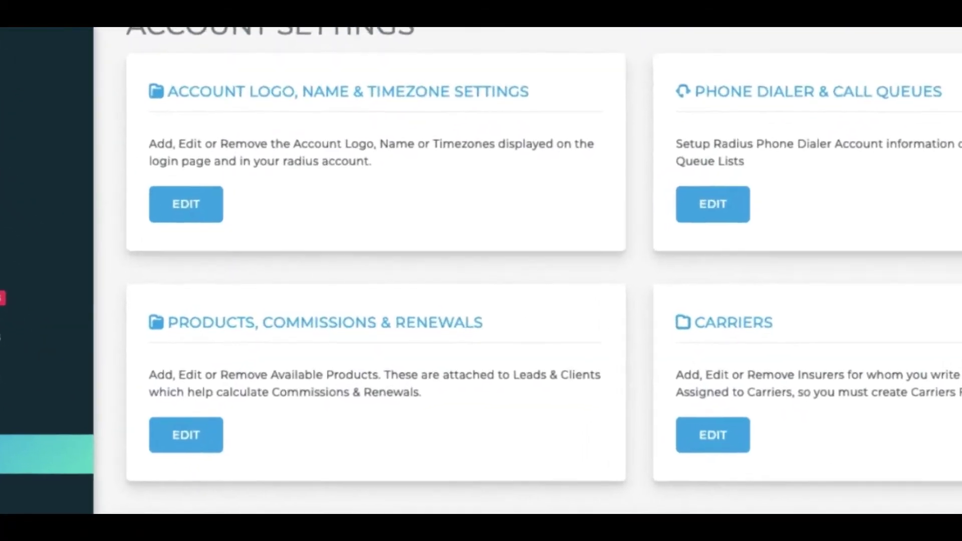
{"action": "scroll", "coordinate": [481, 270], "scroll_direction": "down", "scroll_amount": 10}
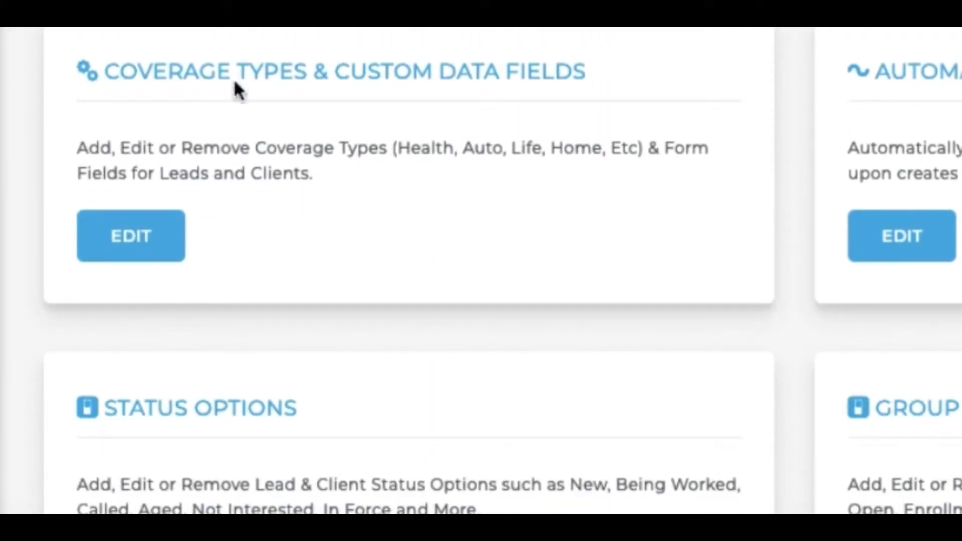
{"action": "left_click", "coordinate": [147, 248]}
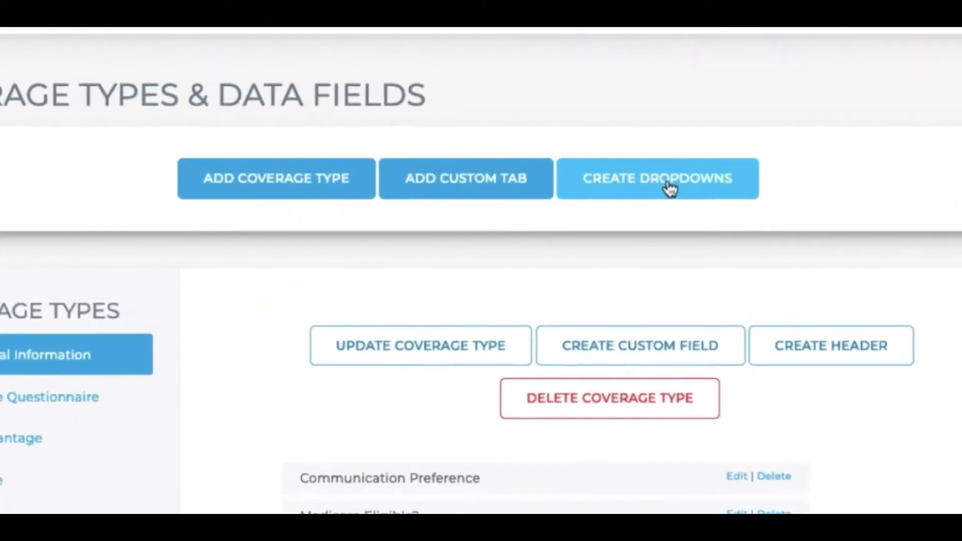
Step: Add a new custom dropdown named 'Yes or No' and open its option values
{"action": "left_click", "coordinate": [665, 172]}
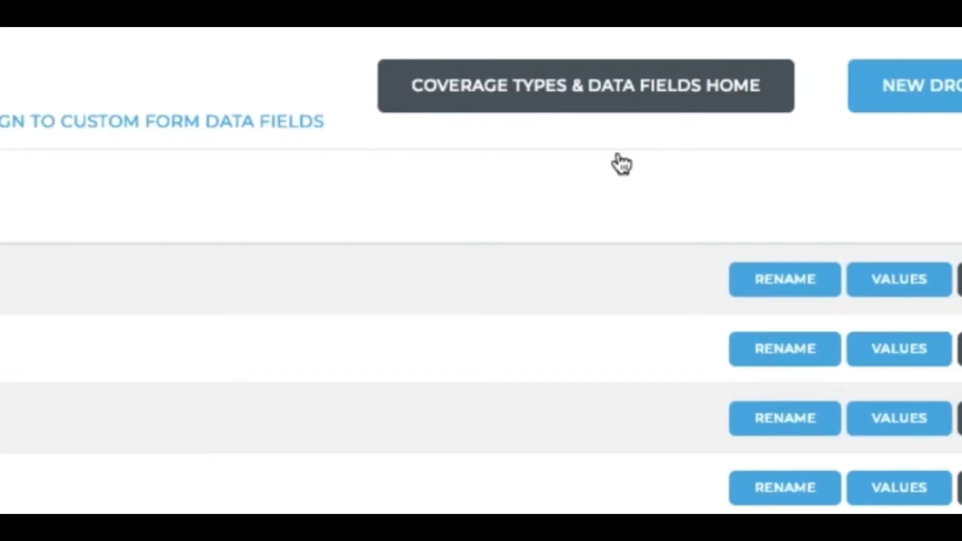
{"action": "left_click", "coordinate": [880, 93]}
{"action": "left_click", "coordinate": [766, 94]}
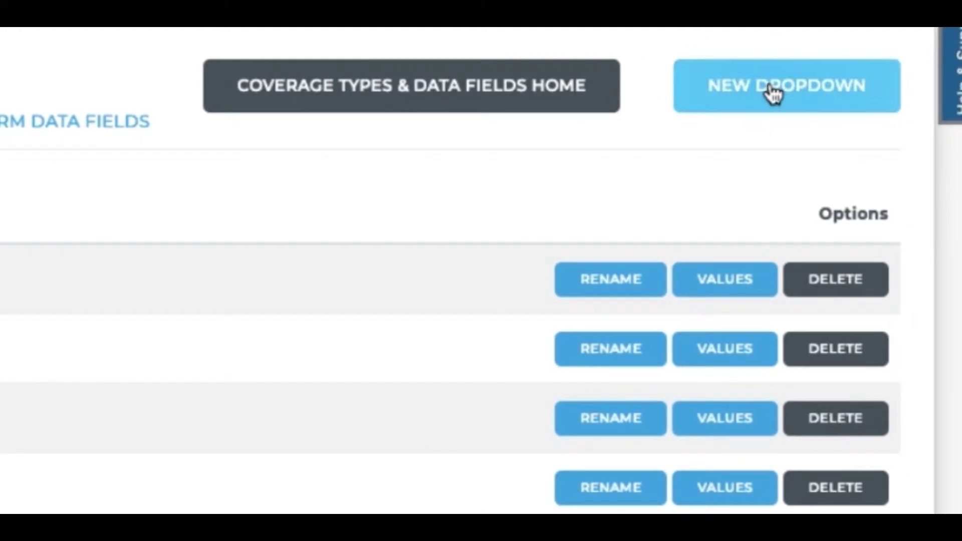
{"action": "left_click", "coordinate": [146, 233]}
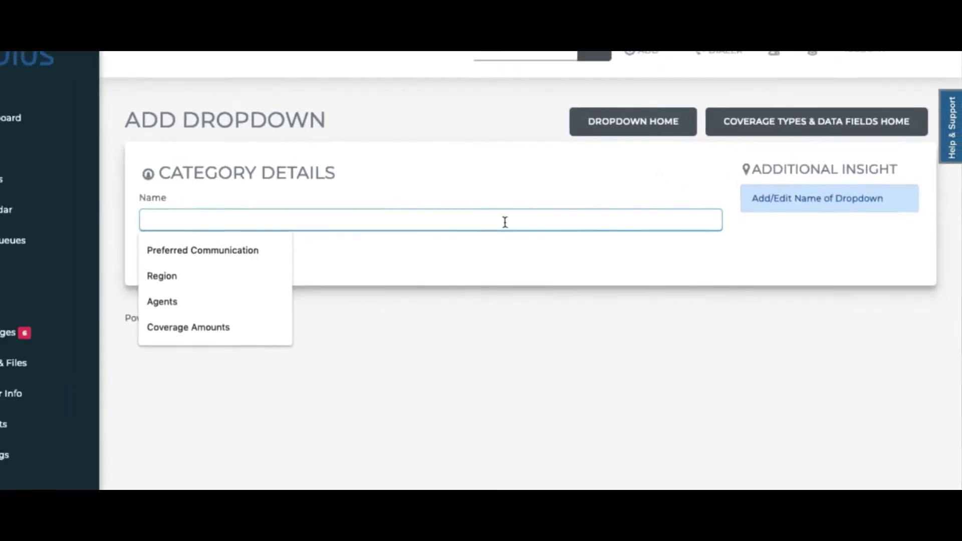
{"action": "type", "text": "Yes or No"}
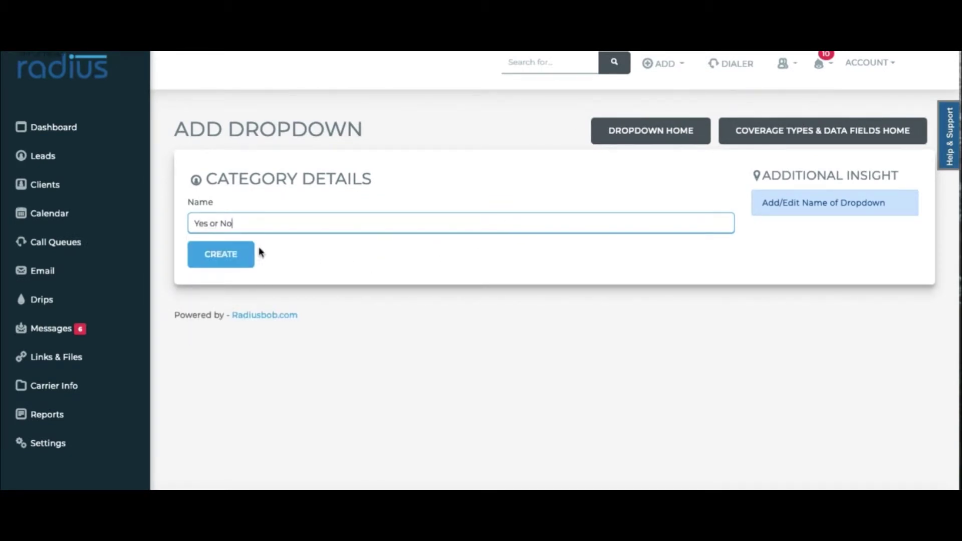
{"action": "left_click", "coordinate": [229, 257]}
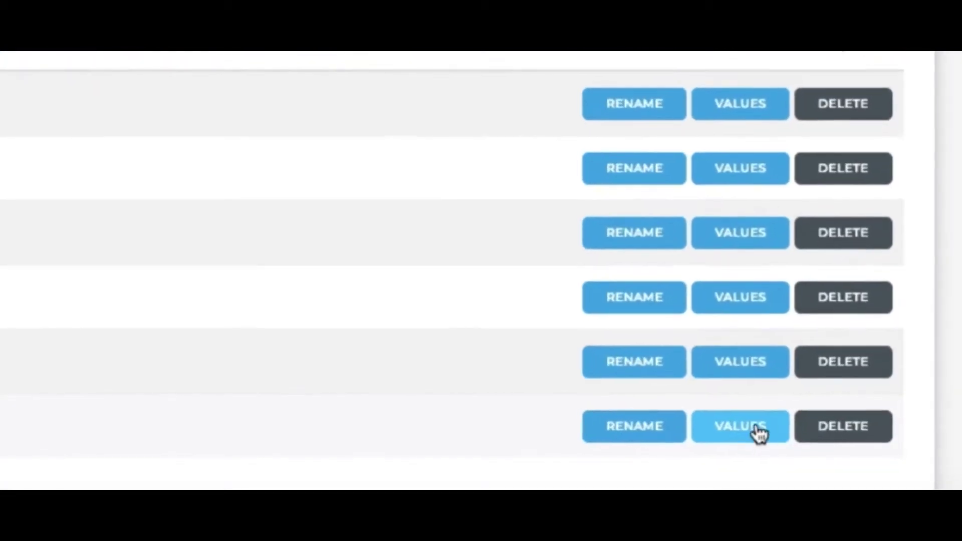
{"action": "left_click", "coordinate": [751, 430]}
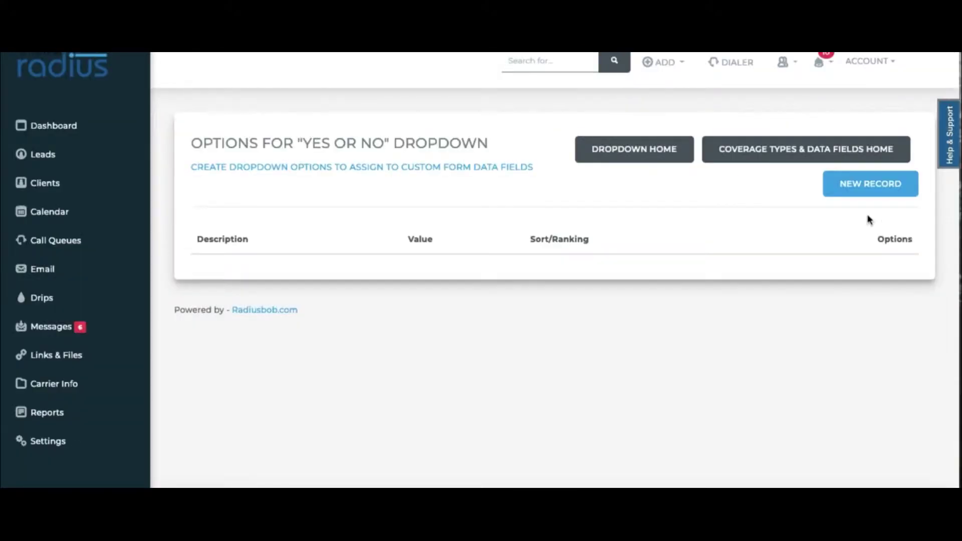
Step: Add the option Yes with value Y and sort order 1 to the Yes or No dropdown
{"action": "left_click", "coordinate": [871, 188]}
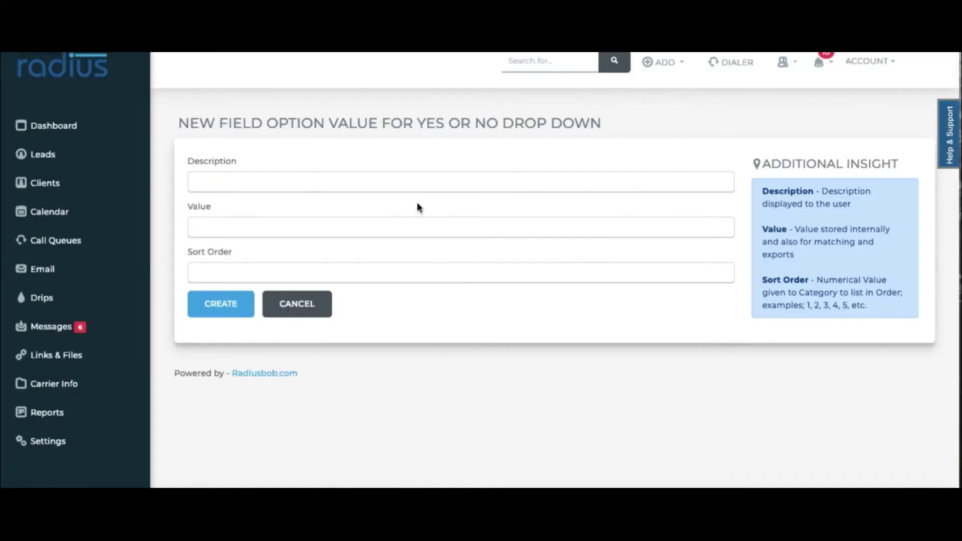
{"action": "left_click", "coordinate": [356, 177]}
{"action": "type", "text": "Yes"}
{"action": "key", "text": "Tab"}
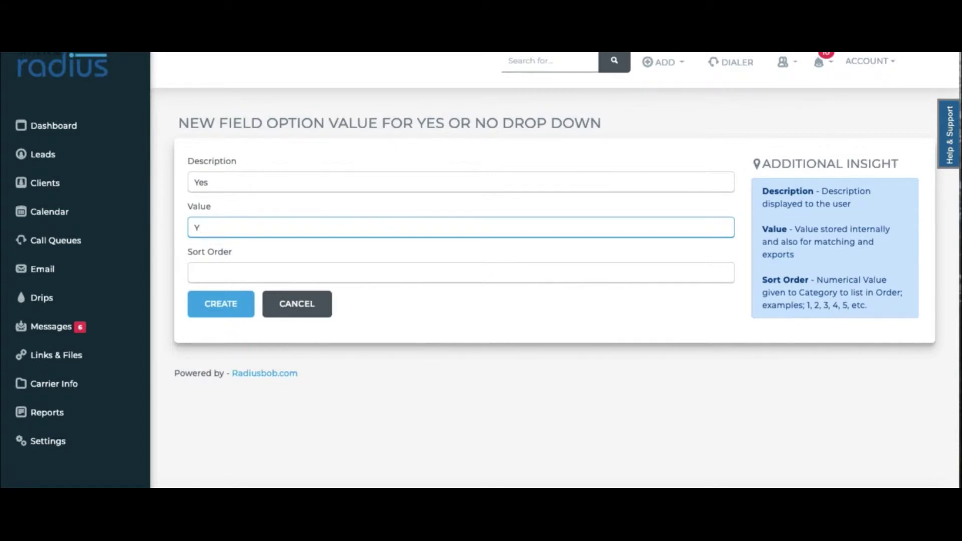
{"action": "key", "text": "Tab"}
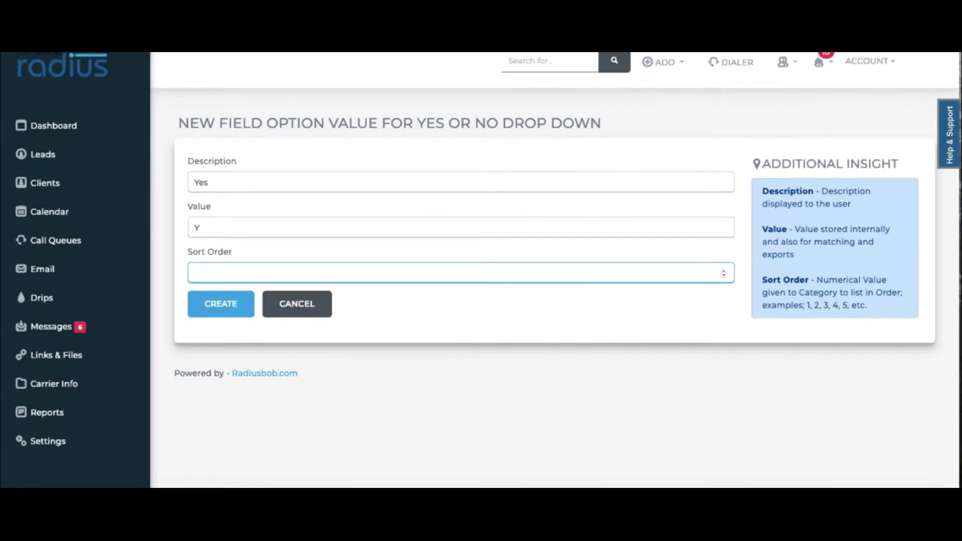
{"action": "type", "text": "1"}
{"action": "left_click", "coordinate": [245, 305]}
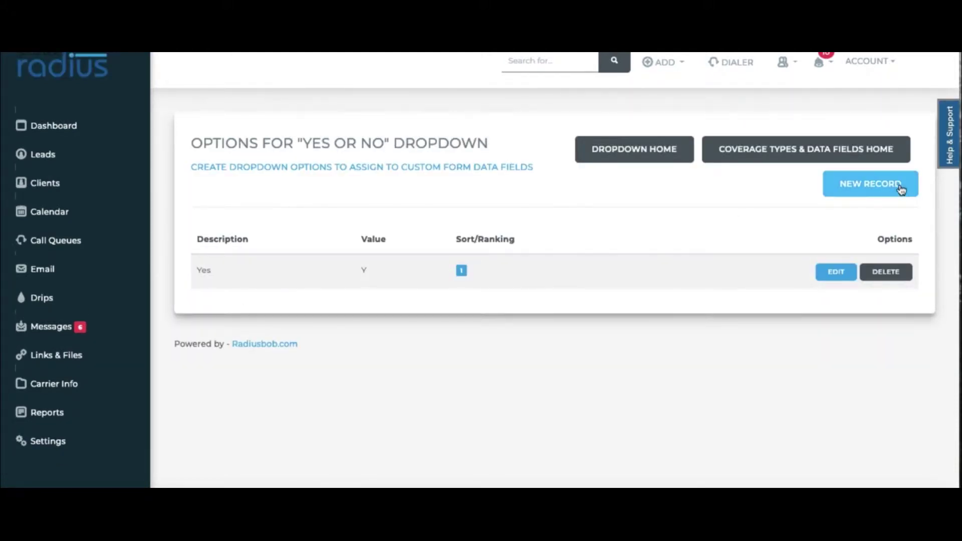
Step: Add the option No with value N and sort order 2, then go back to the dropdown list
{"action": "left_click", "coordinate": [880, 189]}
{"action": "left_click", "coordinate": [377, 185]}
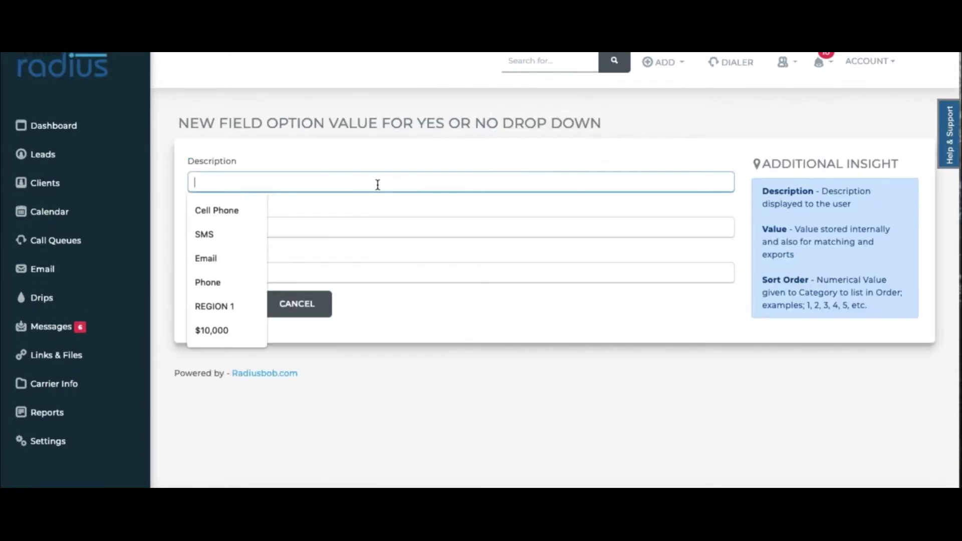
{"action": "type", "text": "No"}
{"action": "key", "text": "Tab"}
{"action": "type", "text": "N"}
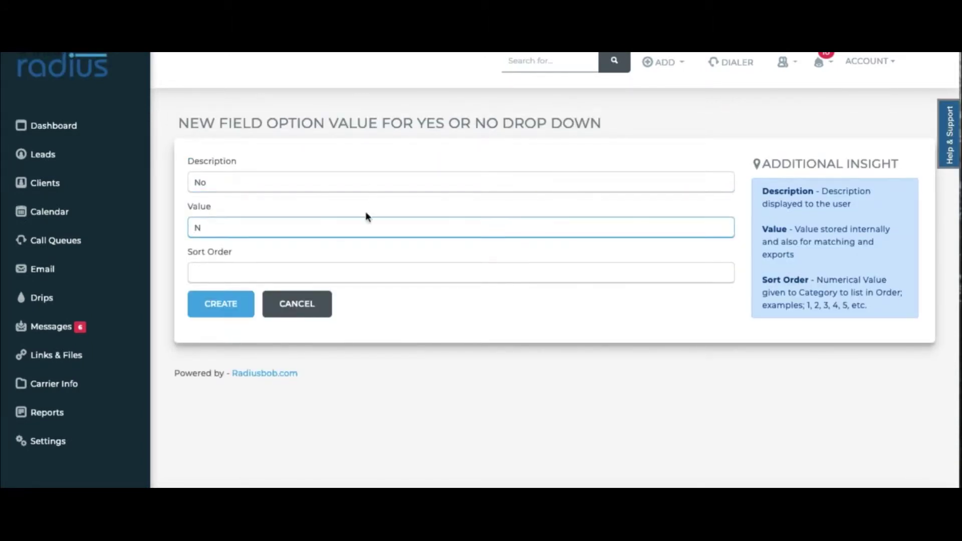
{"action": "left_click", "coordinate": [299, 271]}
{"action": "type", "text": "2"}
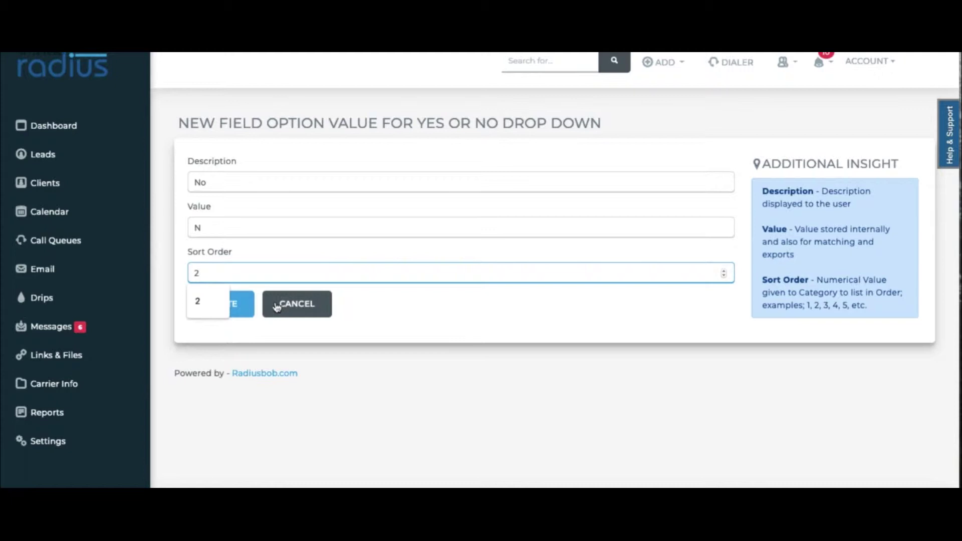
{"action": "left_click", "coordinate": [241, 304]}
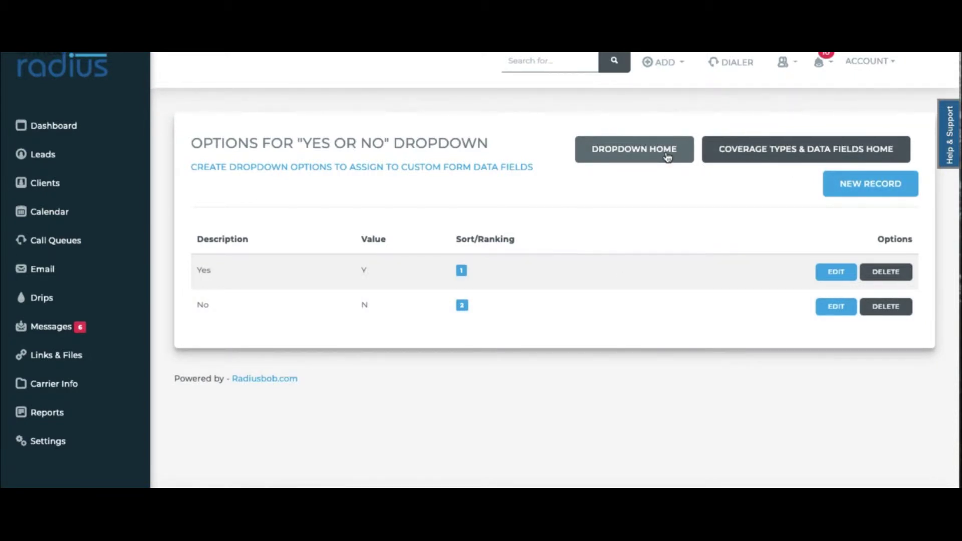
{"action": "left_click", "coordinate": [667, 157]}
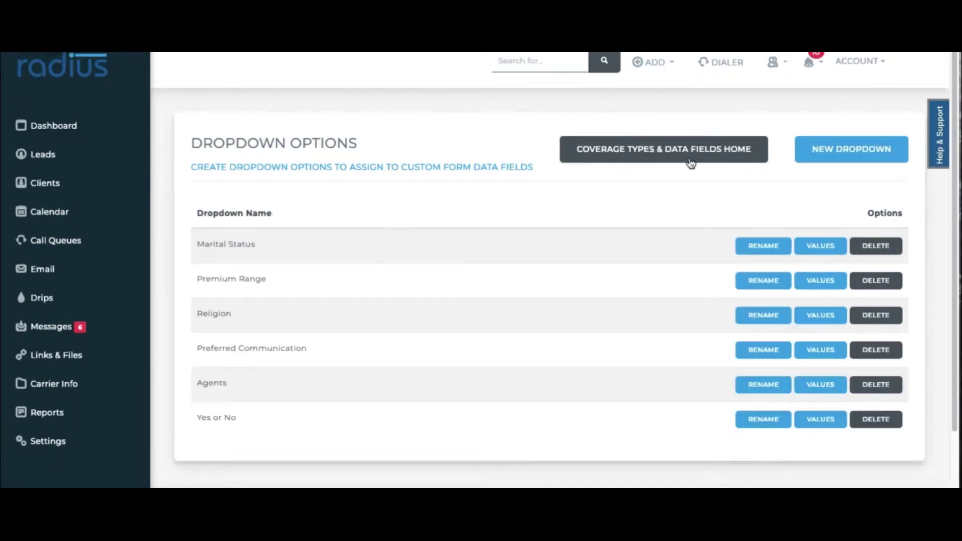
Step: Create a second custom dropdown named 'Coverage Amounts'
{"action": "left_click", "coordinate": [869, 151]}
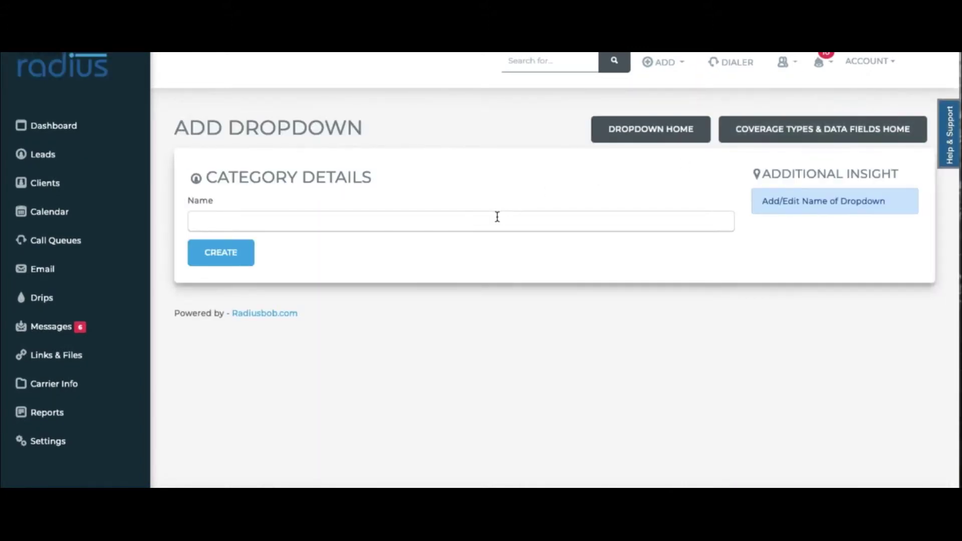
{"action": "left_click", "coordinate": [497, 219]}
{"action": "type", "text": "Co"}
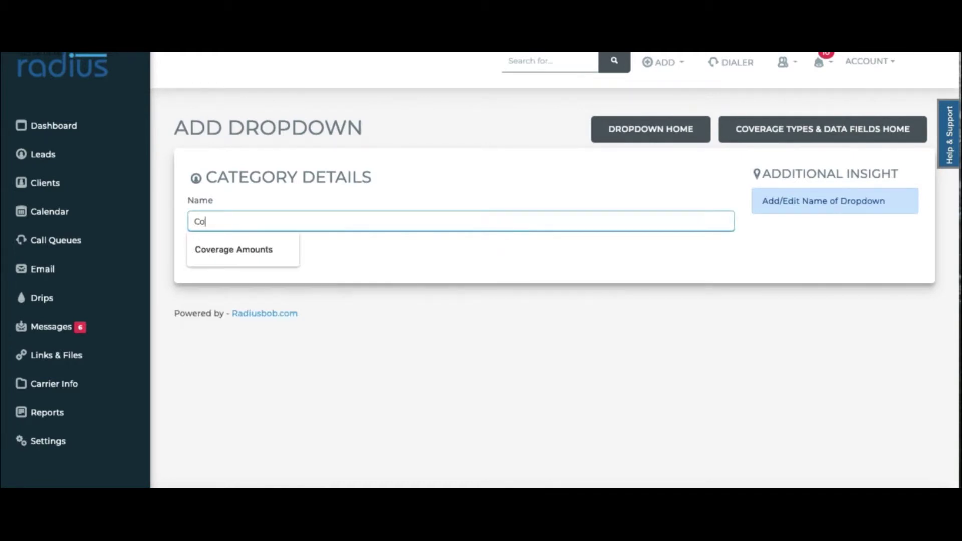
{"action": "type", "text": "v"}
{"action": "key", "text": "Down"}
{"action": "key", "text": "Return"}
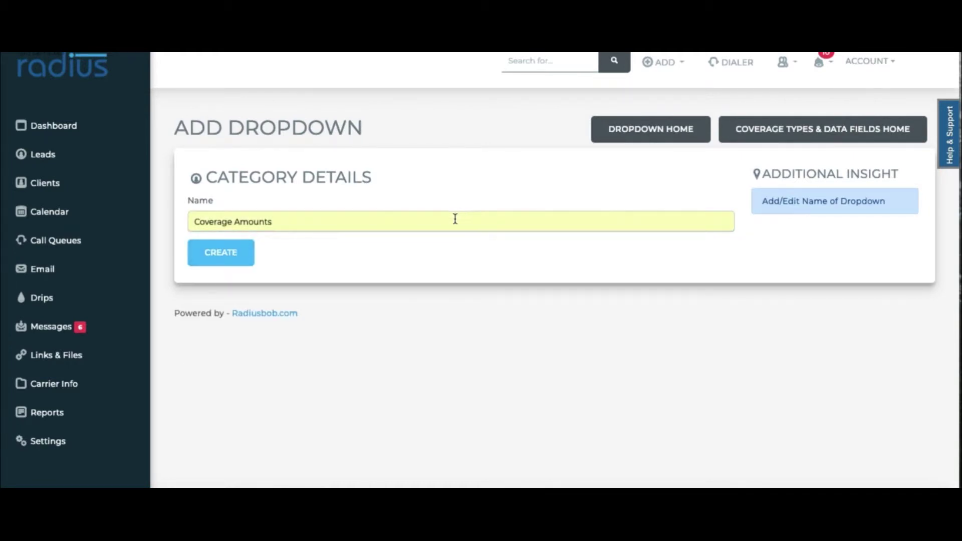
{"action": "left_click", "coordinate": [228, 259]}
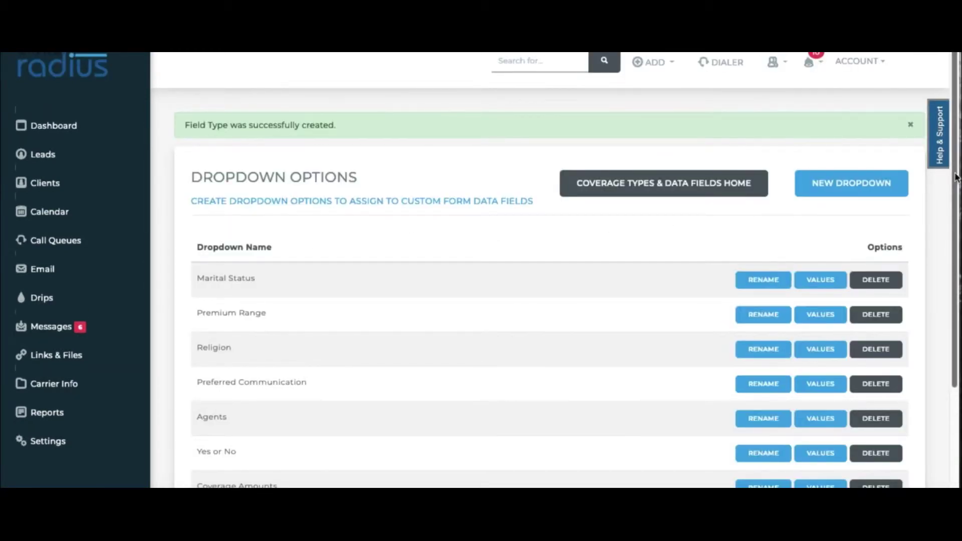
{"action": "scroll", "coordinate": [945, 285], "scroll_direction": "down", "scroll_amount": 3}
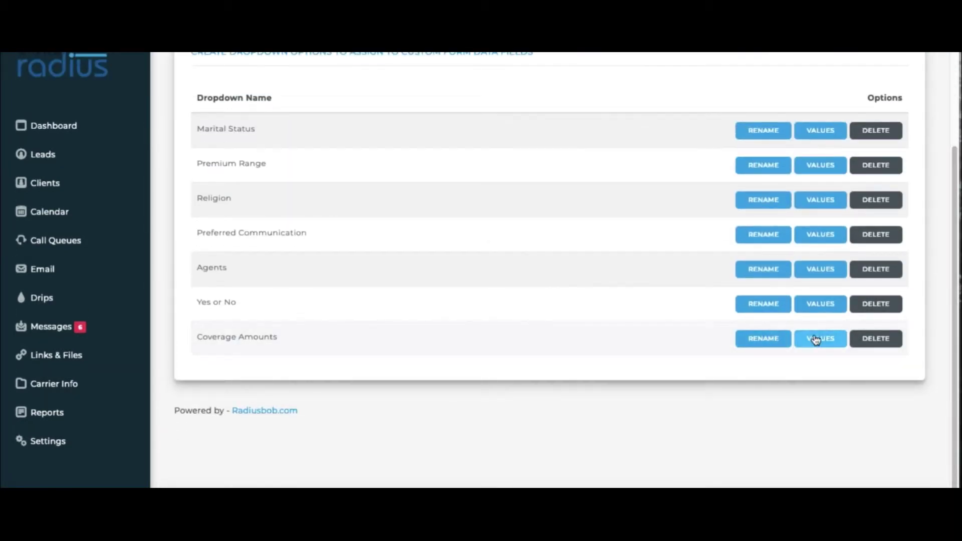
Step: Rename the 'Coverage Amounts' dropdown to 'Coverage Amount' by removing the trailing s
{"action": "left_click", "coordinate": [763, 343]}
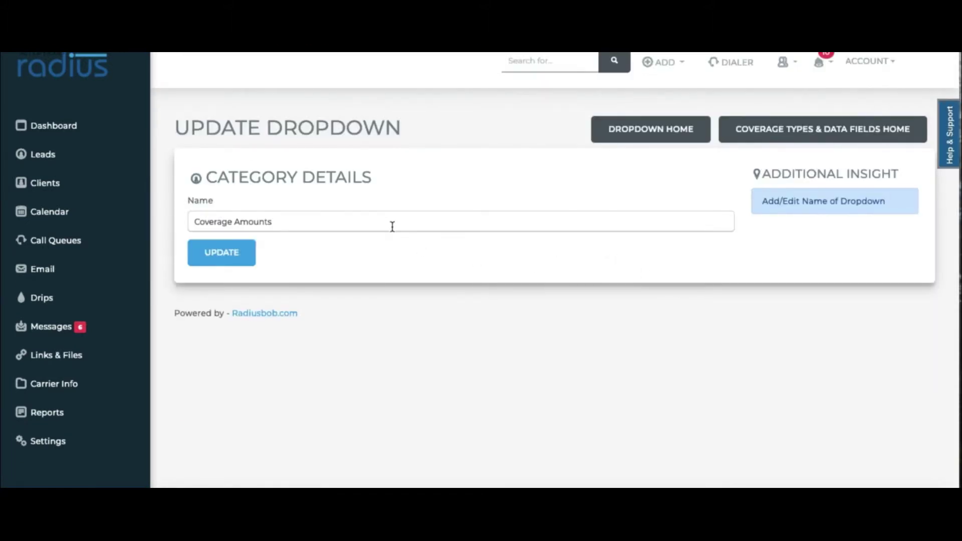
{"action": "left_click", "coordinate": [389, 222]}
{"action": "key", "text": "BackSpace"}
{"action": "left_click", "coordinate": [289, 350]}
{"action": "left_click", "coordinate": [235, 255]}
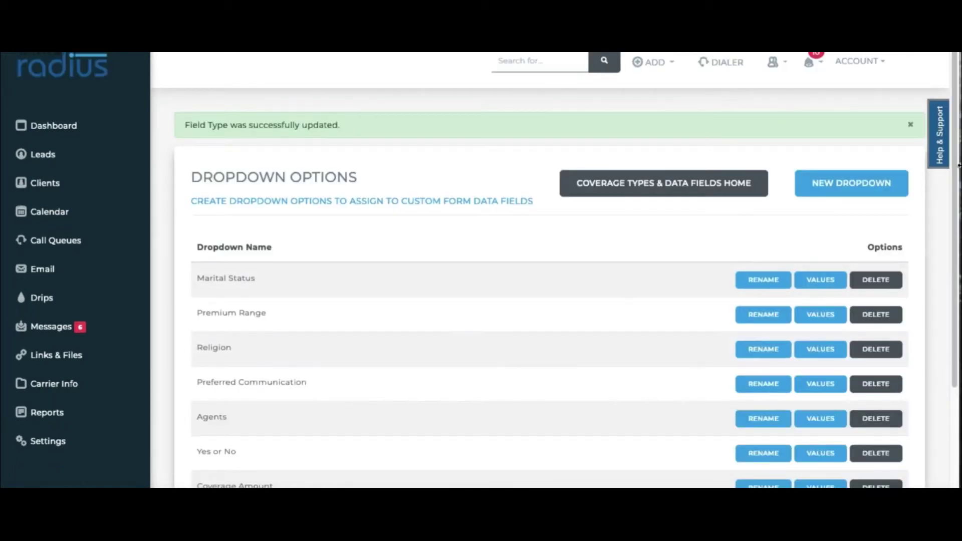
{"action": "left_click_drag", "start_coordinate": [958, 166], "coordinate": [954, 226]}
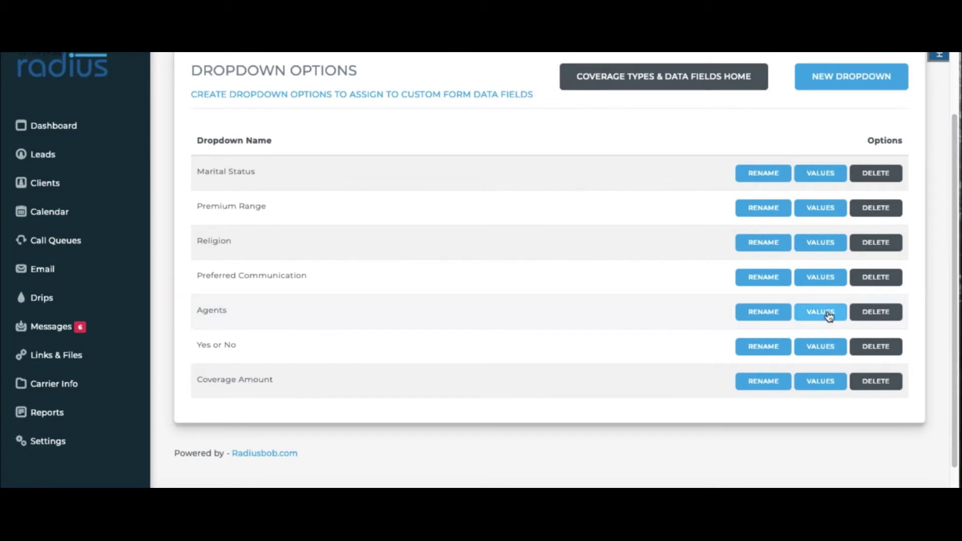
Step: Add a $10,000 option with value 10k and sort order 1 to Coverage Amount
{"action": "left_click", "coordinate": [824, 383]}
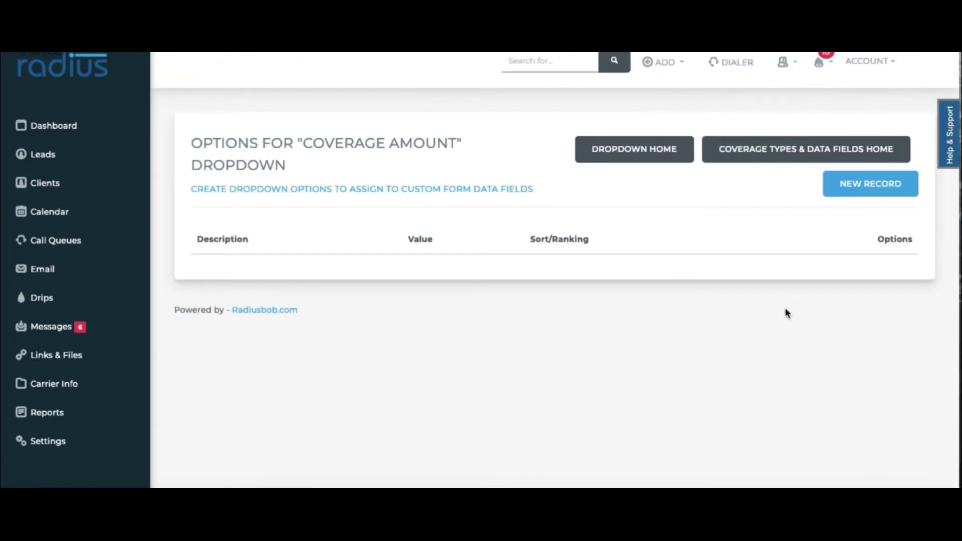
{"action": "left_click", "coordinate": [873, 196]}
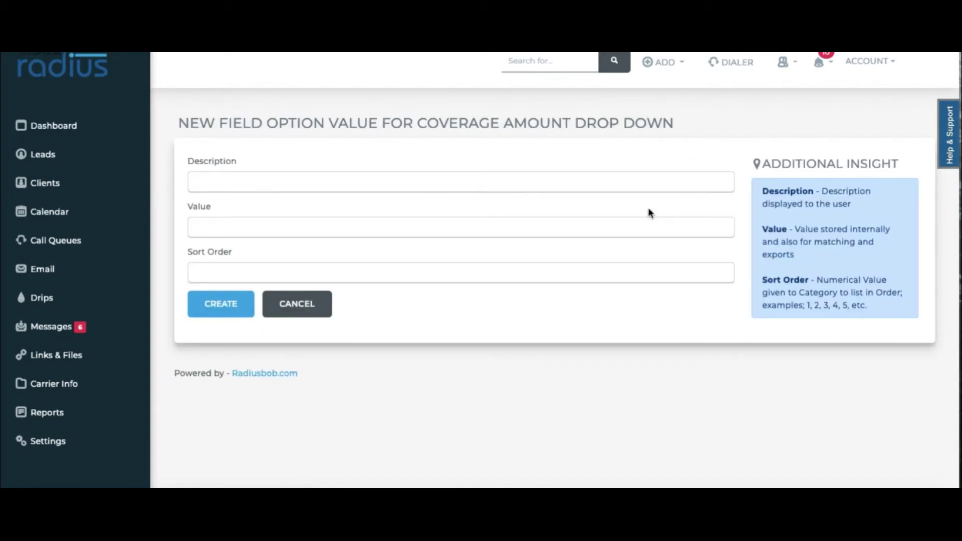
{"action": "left_click", "coordinate": [398, 181]}
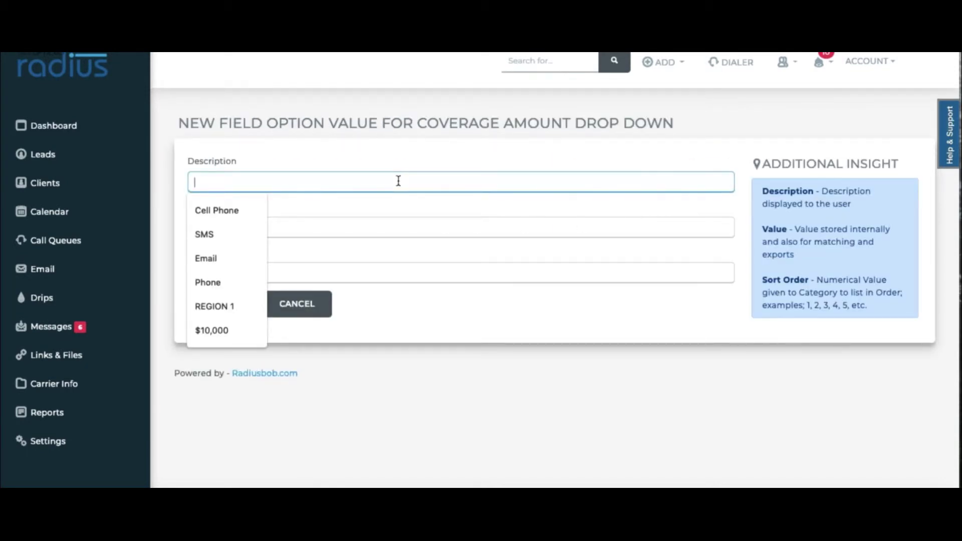
{"action": "type", "text": "$10,000"}
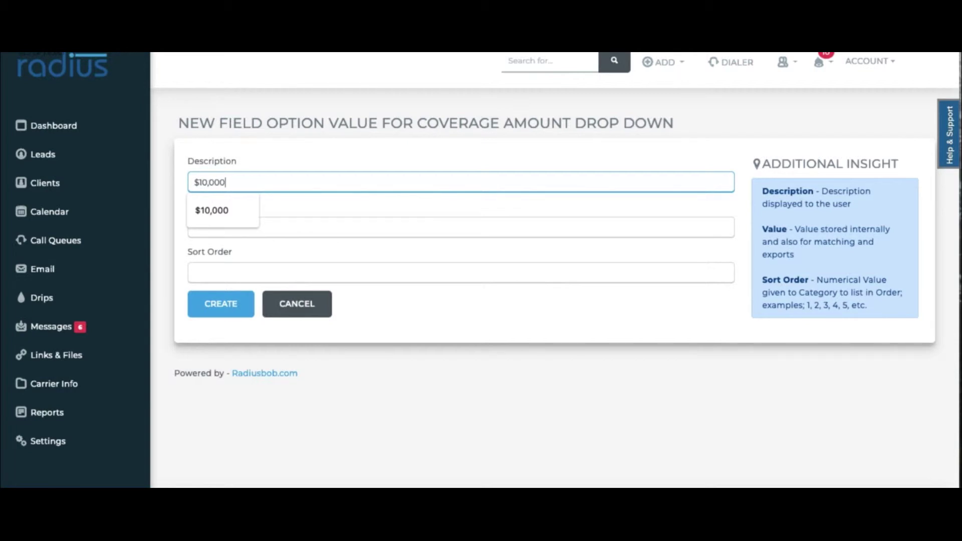
{"action": "left_click", "coordinate": [194, 227]}
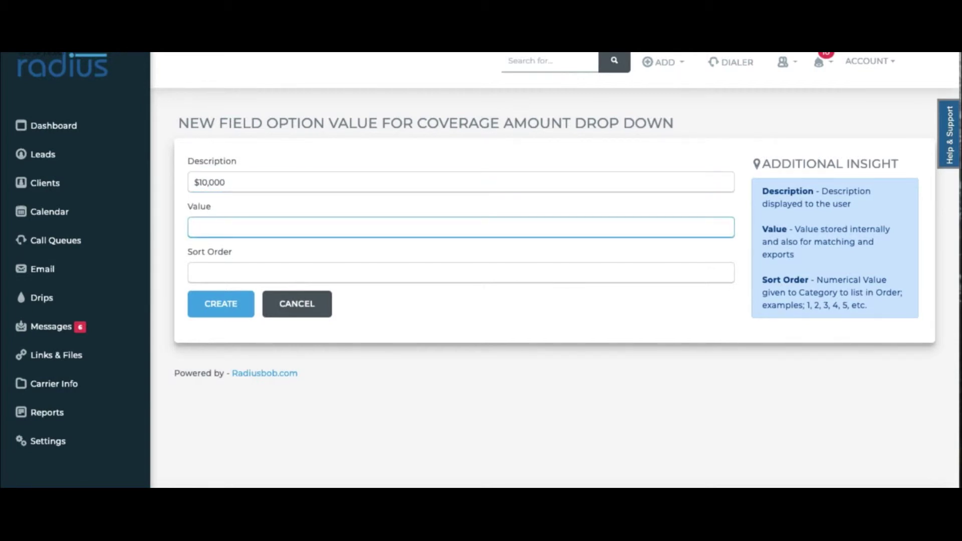
{"action": "type", "text": "10,"}
{"action": "key", "text": "BackSpace"}
{"action": "type", "text": "k"}
{"action": "key", "text": "Tab"}
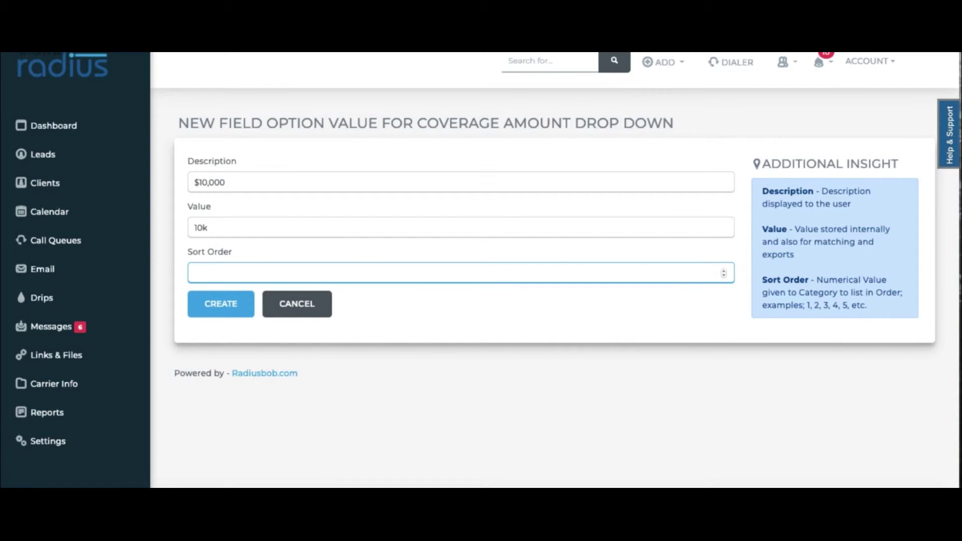
{"action": "type", "text": "1"}
{"action": "left_click", "coordinate": [221, 304]}
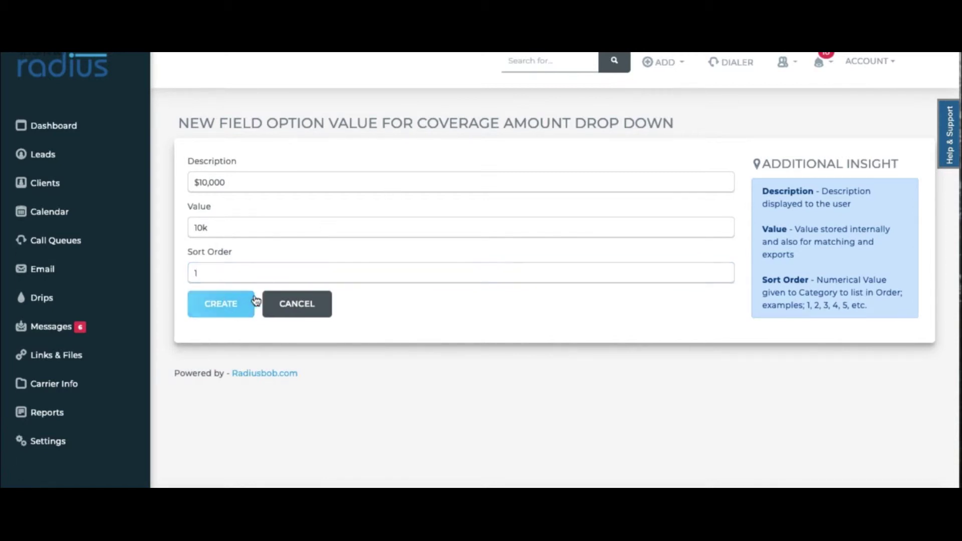
{"action": "left_click", "coordinate": [850, 185]}
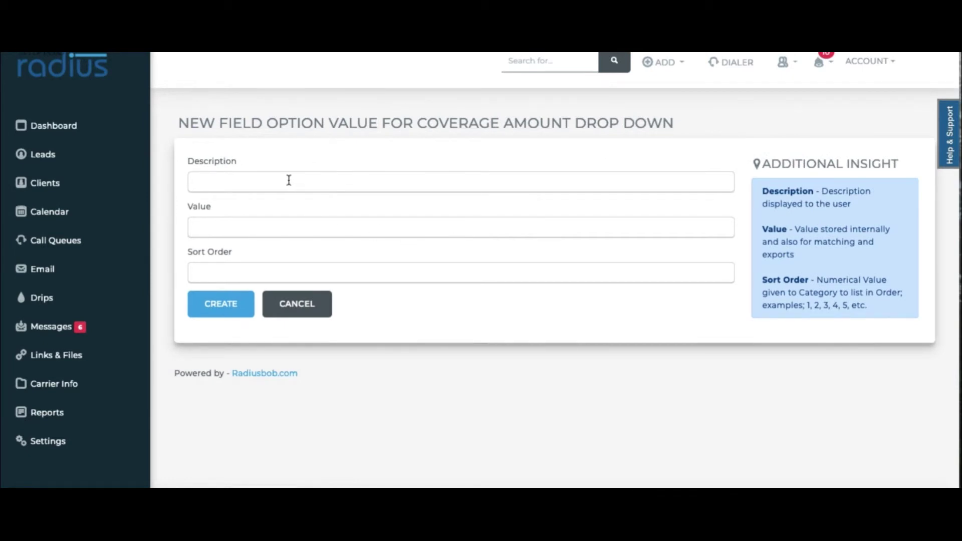
Step: Add the $10,001-$49,999 option with value Level 2 and sort order 2
{"action": "left_click", "coordinate": [288, 180]}
{"action": "type", "text": "1"}
{"action": "type", "text": "0"}
{"action": "type", "text": ",000"}
{"action": "key", "text": "BackSpace"}
{"action": "type", "text": "1-$49,999"}
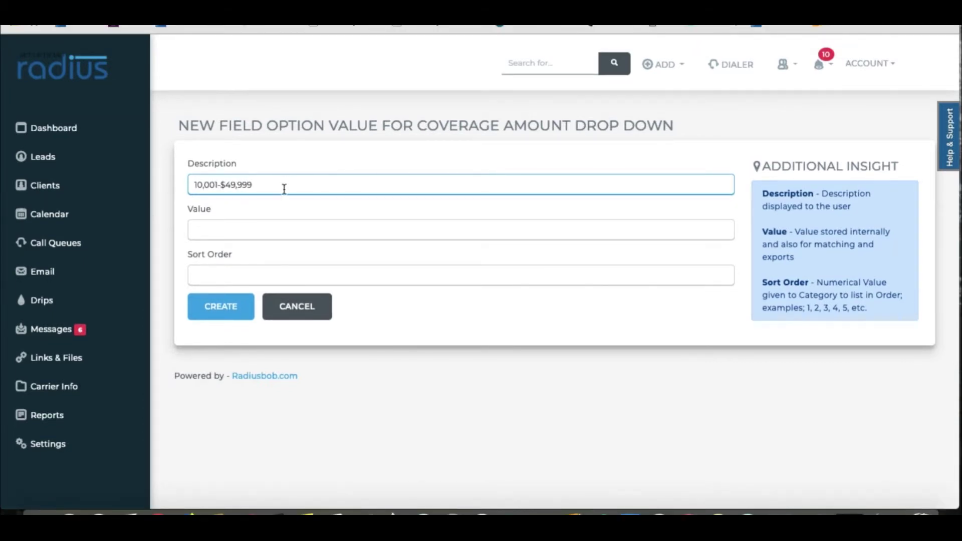
{"action": "left_click", "coordinate": [249, 230]}
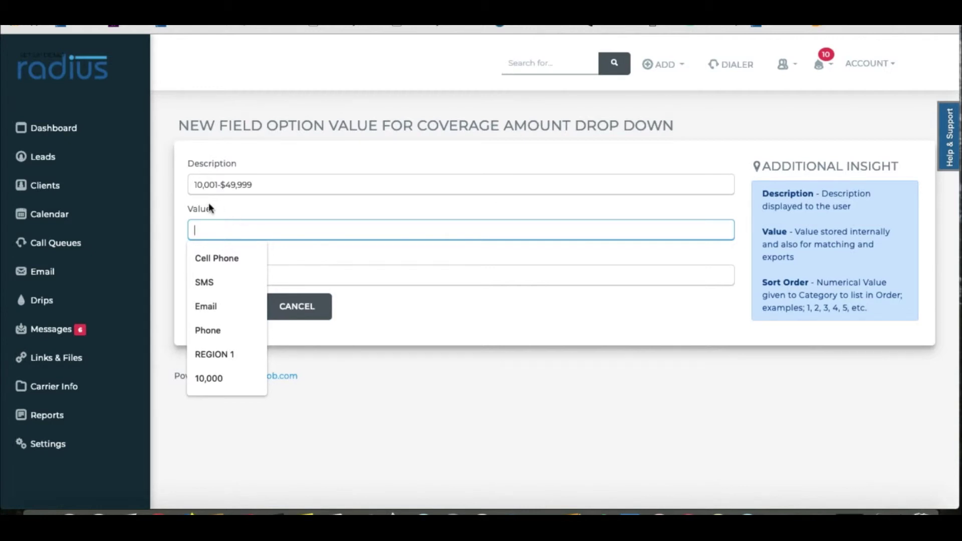
{"action": "left_click", "coordinate": [194, 185]}
{"action": "type", "text": "$"}
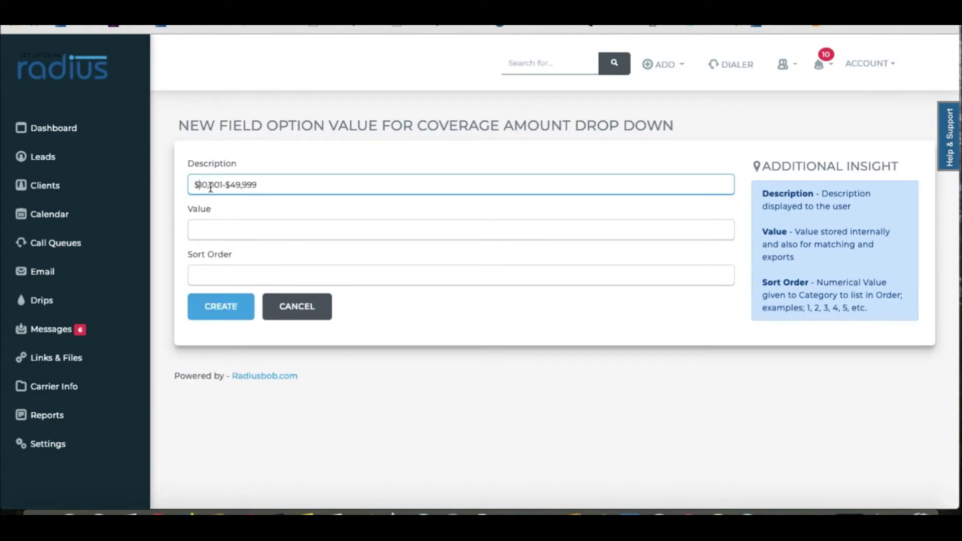
{"action": "left_click", "coordinate": [232, 230]}
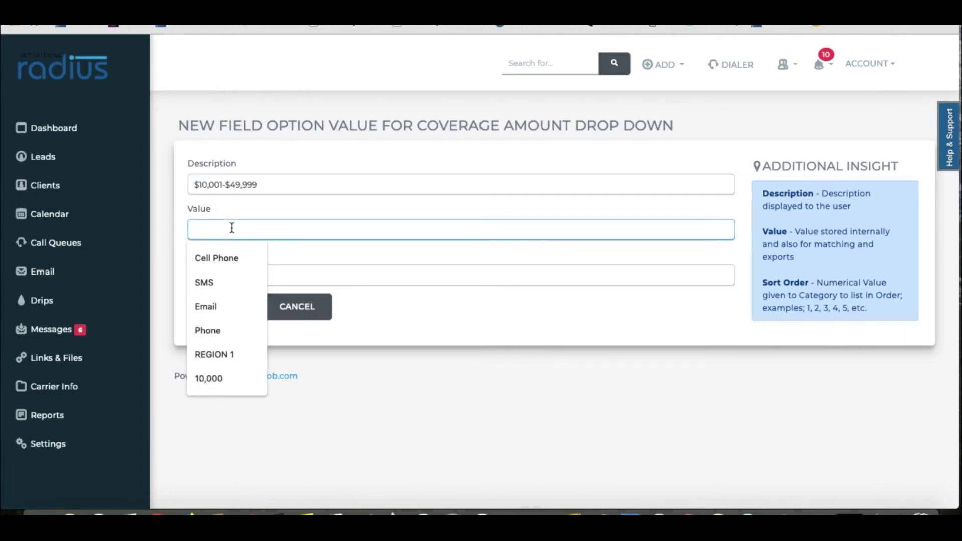
{"action": "type", "text": "Level 2"}
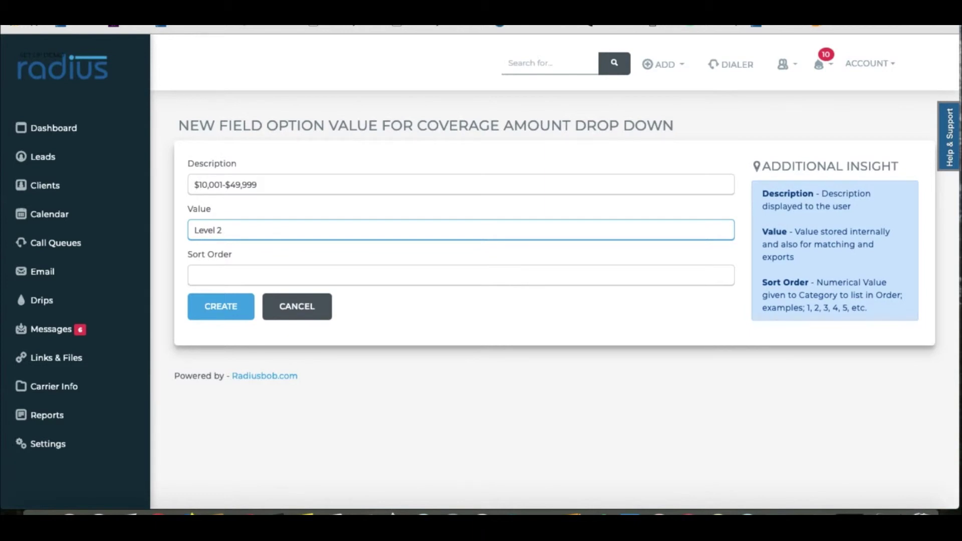
{"action": "left_click", "coordinate": [201, 275]}
{"action": "type", "text": "2"}
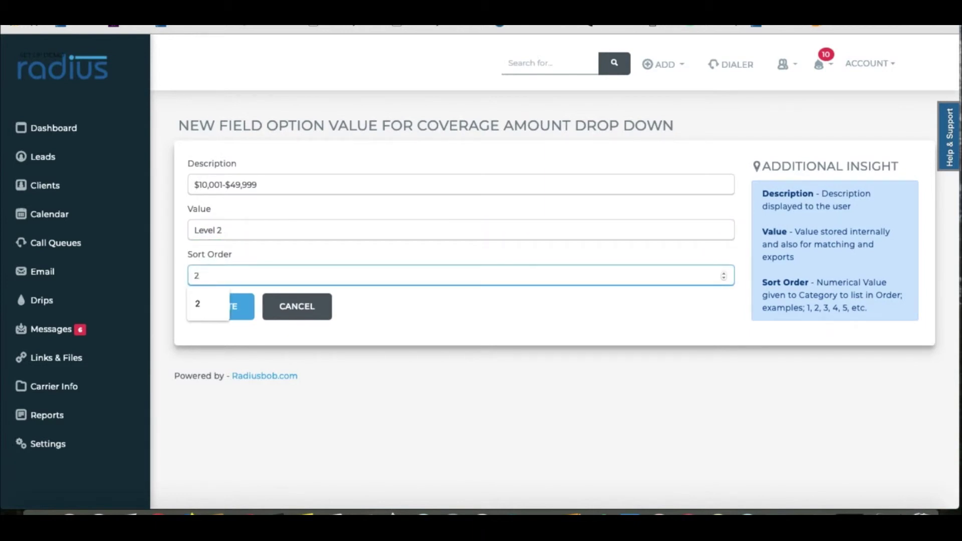
{"action": "left_click", "coordinate": [242, 311]}
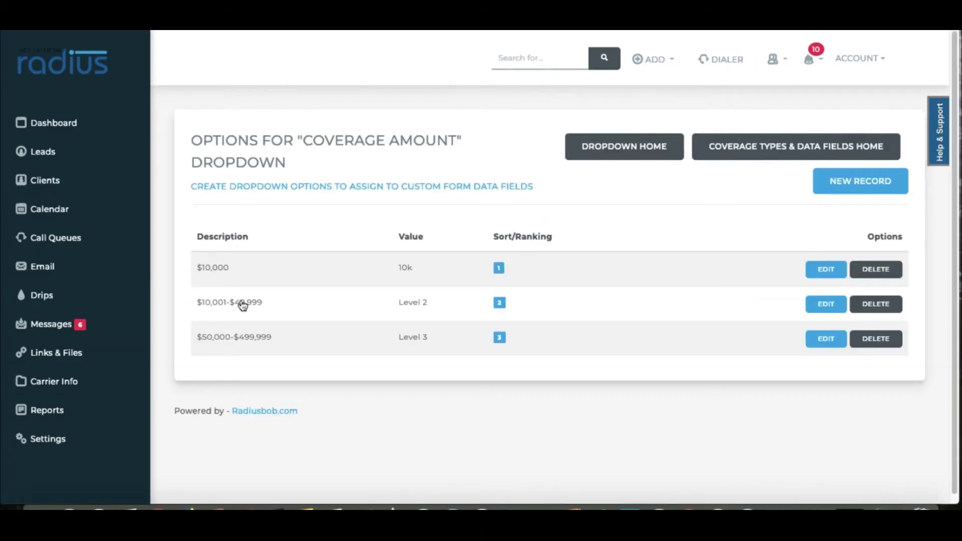
Step: Change the Medicare Eligible? field's type from Text to the Yes or No dropdown
{"action": "left_click", "coordinate": [64, 449]}
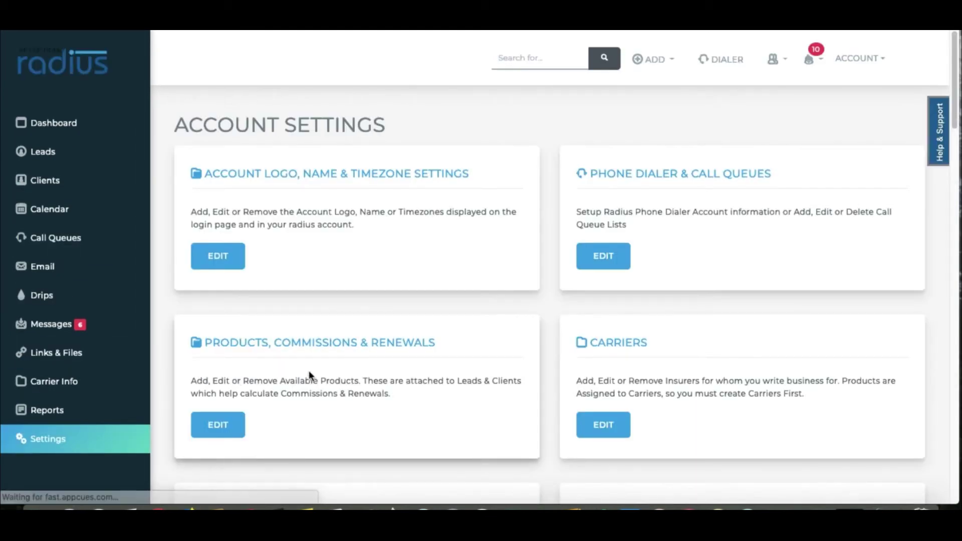
{"action": "left_click_drag", "start_coordinate": [955, 125], "coordinate": [942, 208]}
{"action": "left_click", "coordinate": [215, 320]}
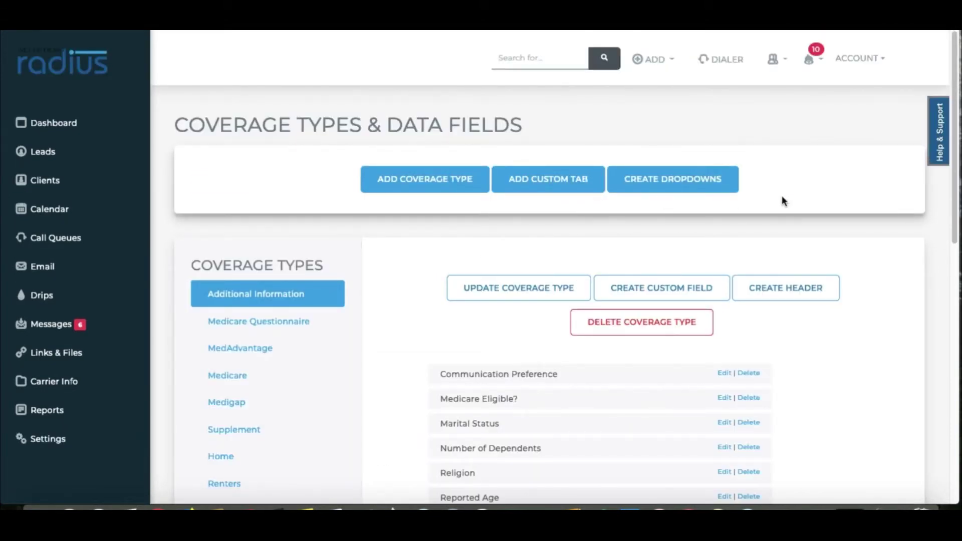
{"action": "left_click_drag", "start_coordinate": [950, 118], "coordinate": [947, 209]}
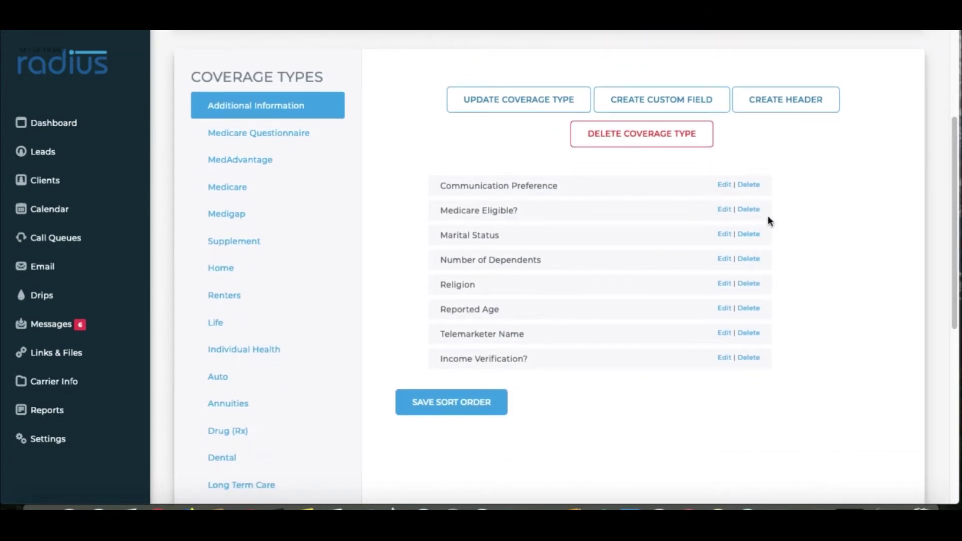
{"action": "left_click", "coordinate": [725, 210]}
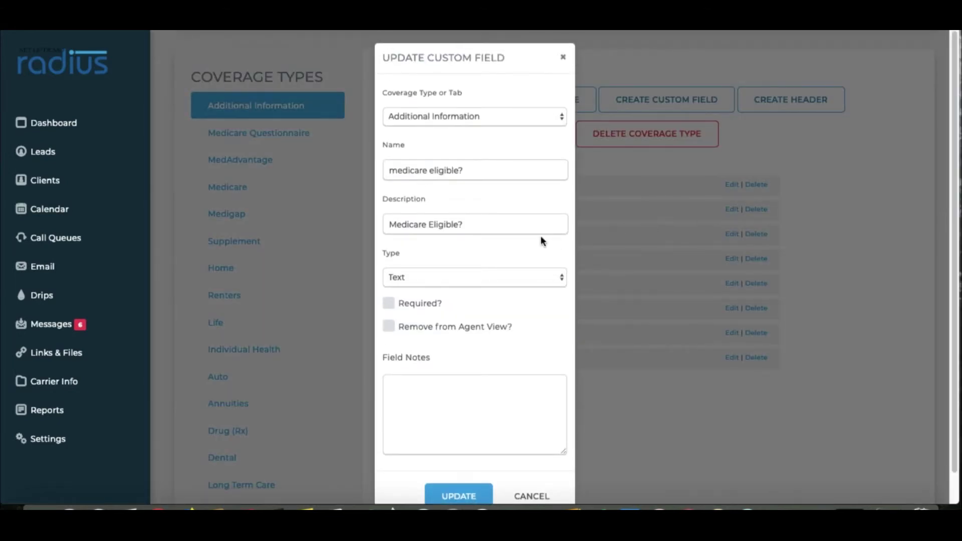
{"action": "left_click", "coordinate": [428, 276]}
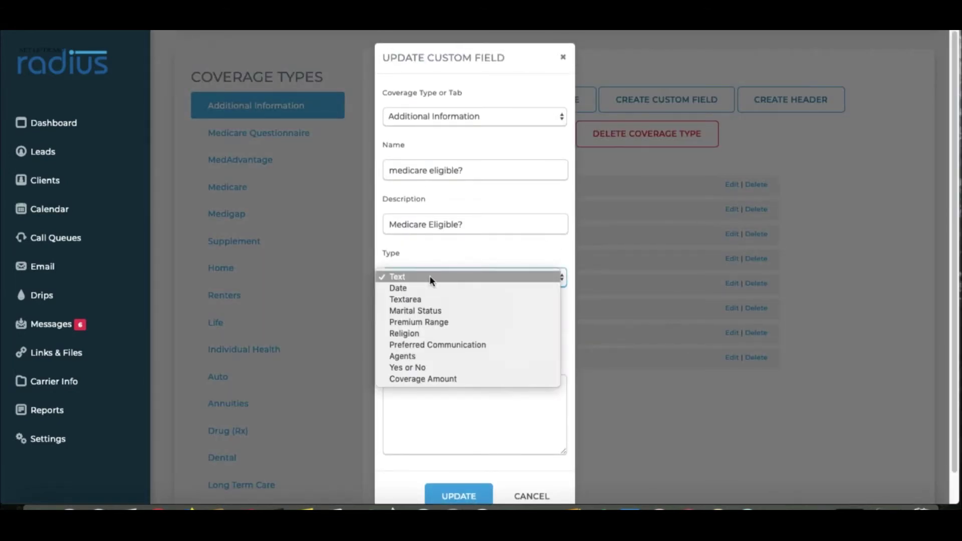
{"action": "left_click", "coordinate": [423, 367]}
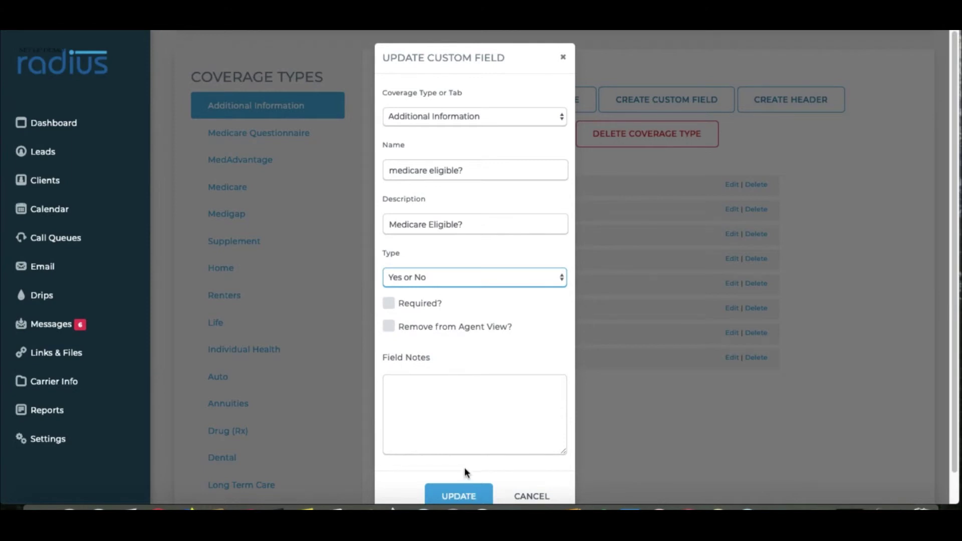
{"action": "left_click", "coordinate": [459, 495]}
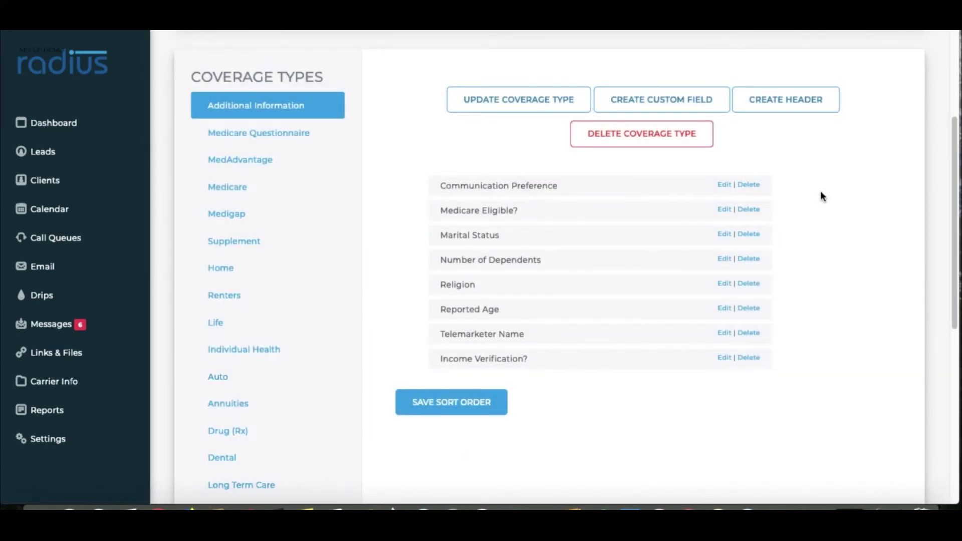
Step: Set the Watercraft Coverage Amount field's type to the Coverage Amount dropdown
{"action": "scroll", "coordinate": [944, 209], "scroll_direction": "down", "scroll_amount": 5}
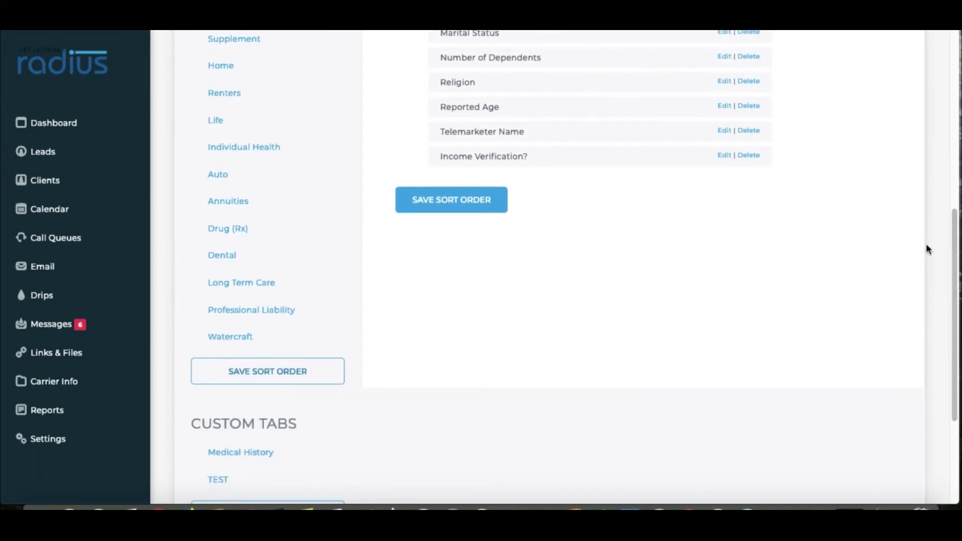
{"action": "left_click", "coordinate": [229, 337]}
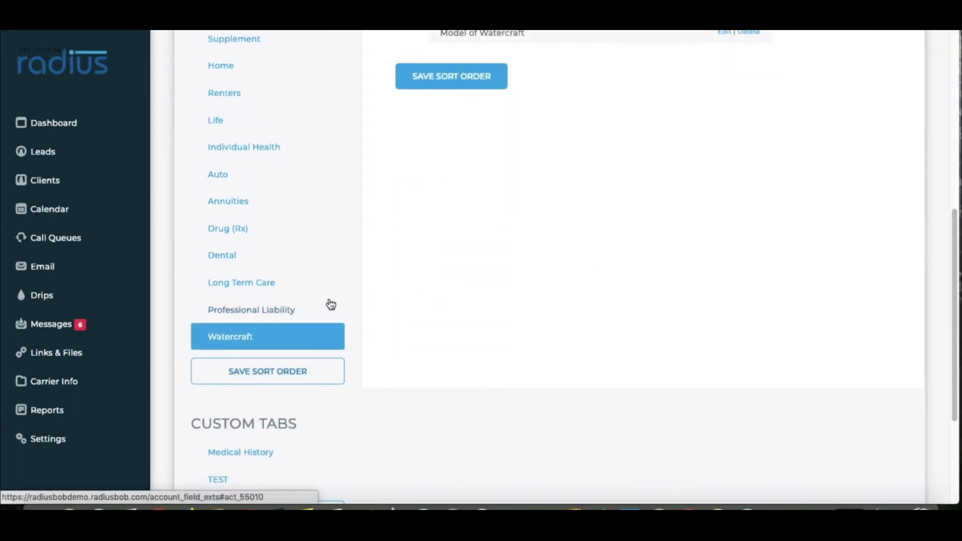
{"action": "left_click_drag", "start_coordinate": [957, 221], "coordinate": [957, 146]}
{"action": "left_click", "coordinate": [723, 172]}
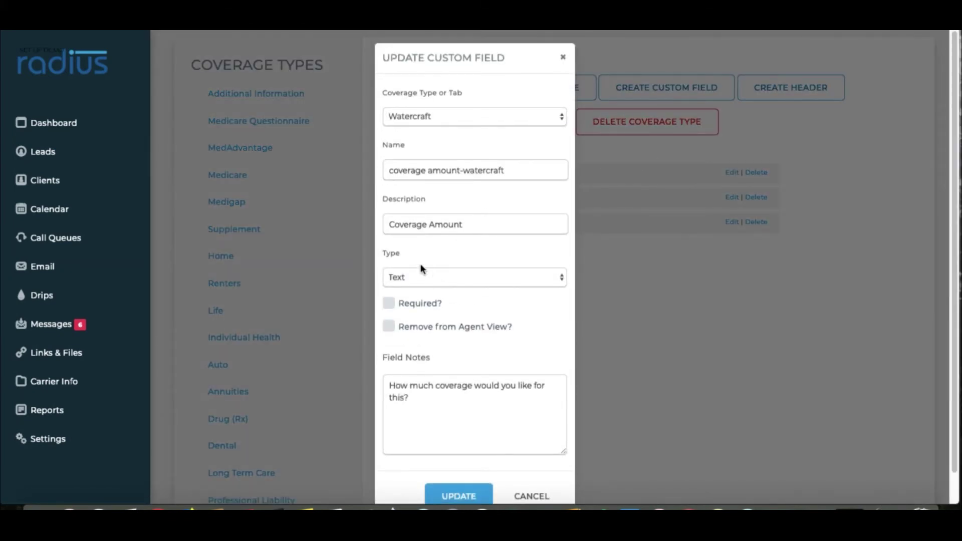
{"action": "left_click", "coordinate": [425, 281]}
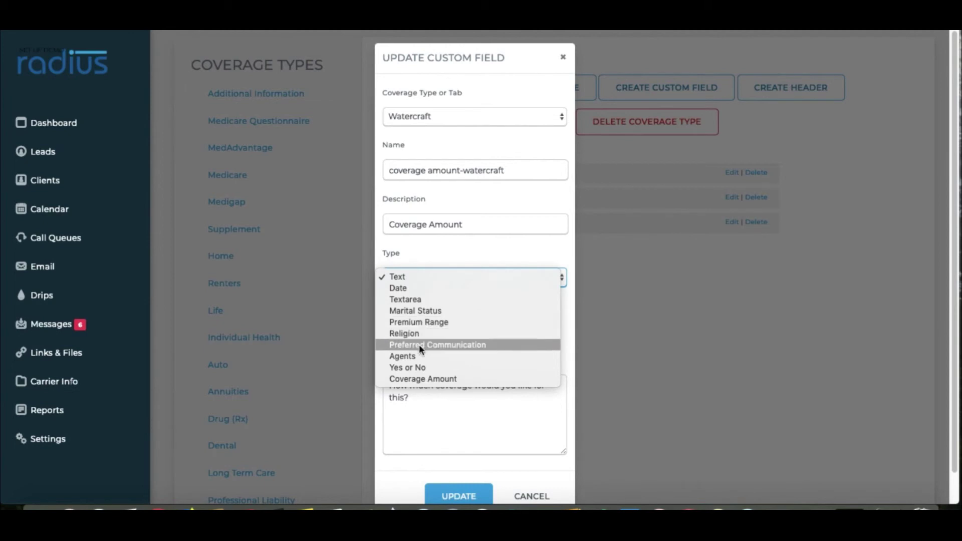
{"action": "left_click", "coordinate": [420, 379]}
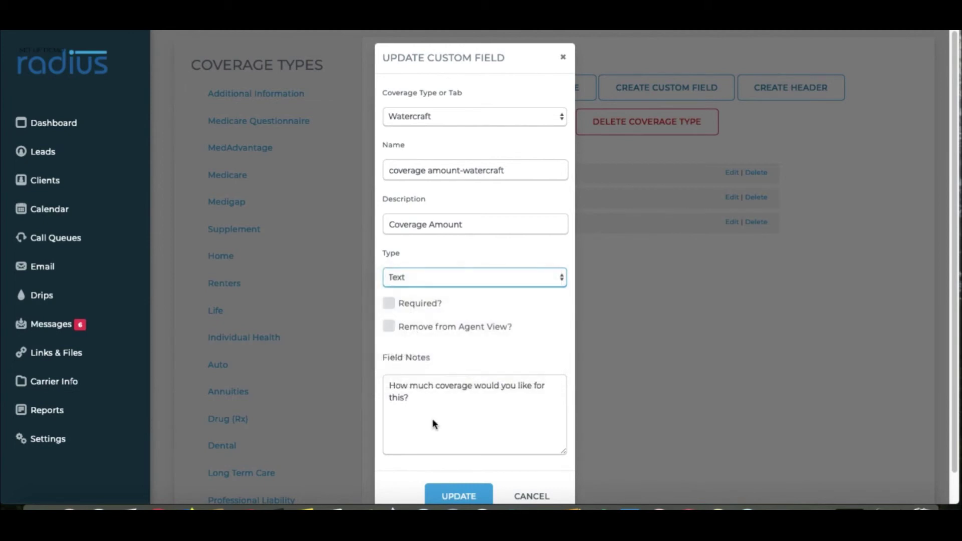
{"action": "left_click", "coordinate": [458, 496]}
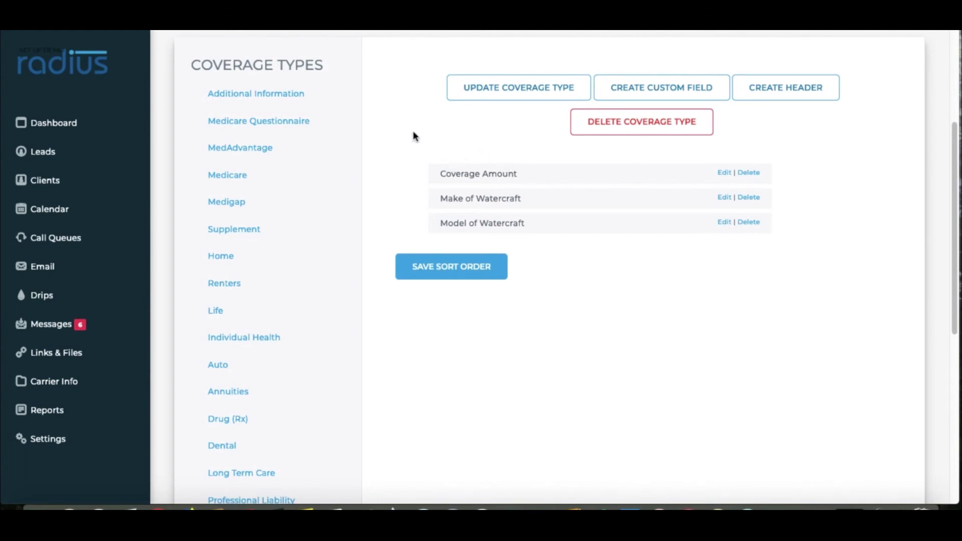
{"action": "left_click", "coordinate": [48, 156]}
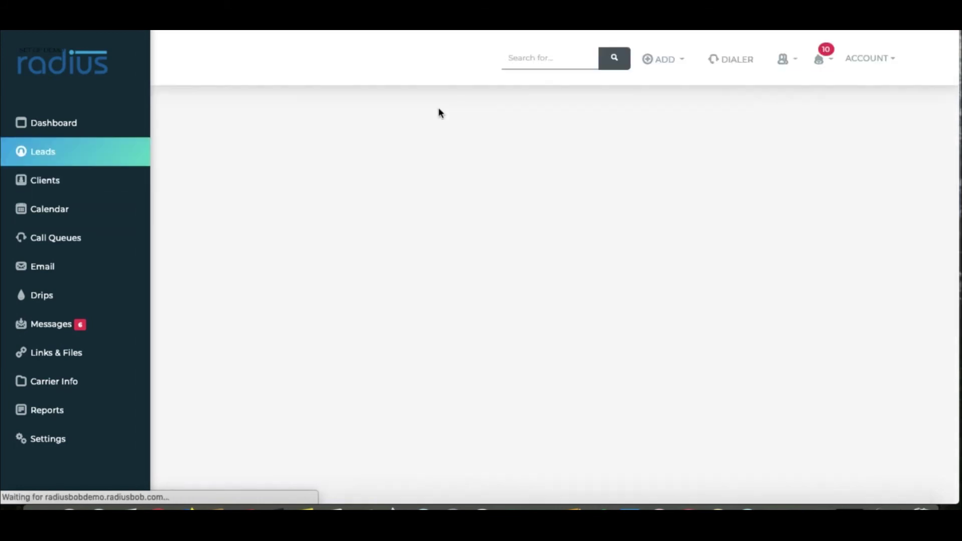
Step: Open a lead's Information form and set its Coverage Type to Watercraft
{"action": "left_click_drag", "start_coordinate": [948, 103], "coordinate": [947, 240]}
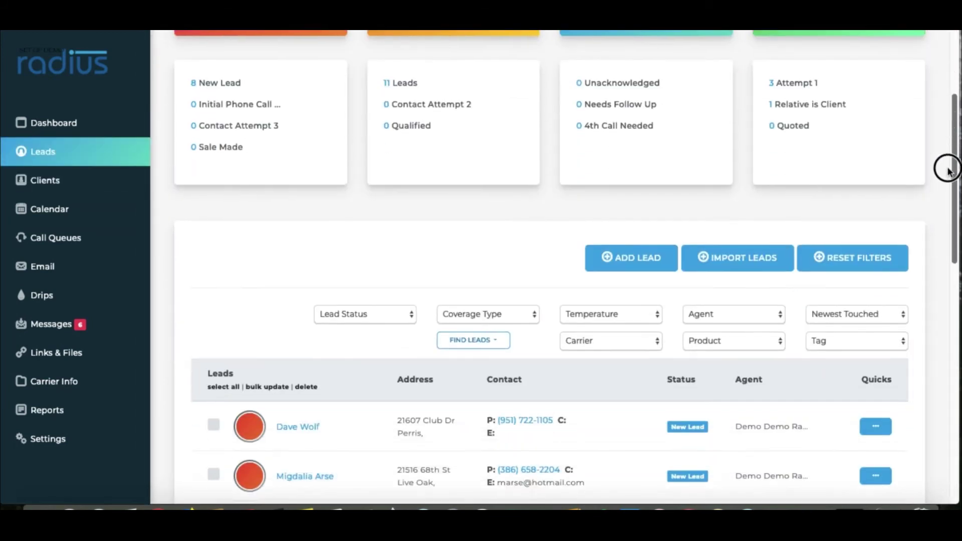
{"action": "left_click", "coordinate": [314, 208]}
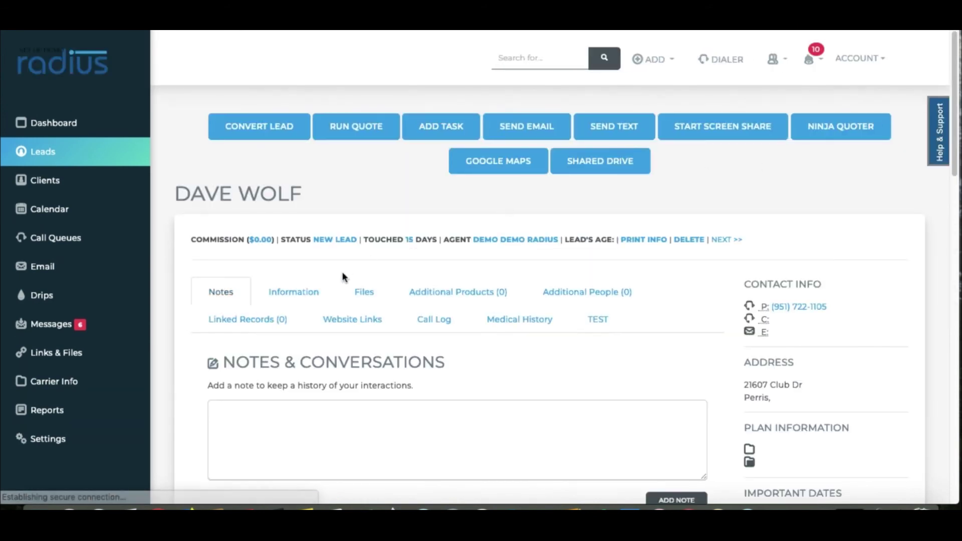
{"action": "left_click", "coordinate": [309, 296]}
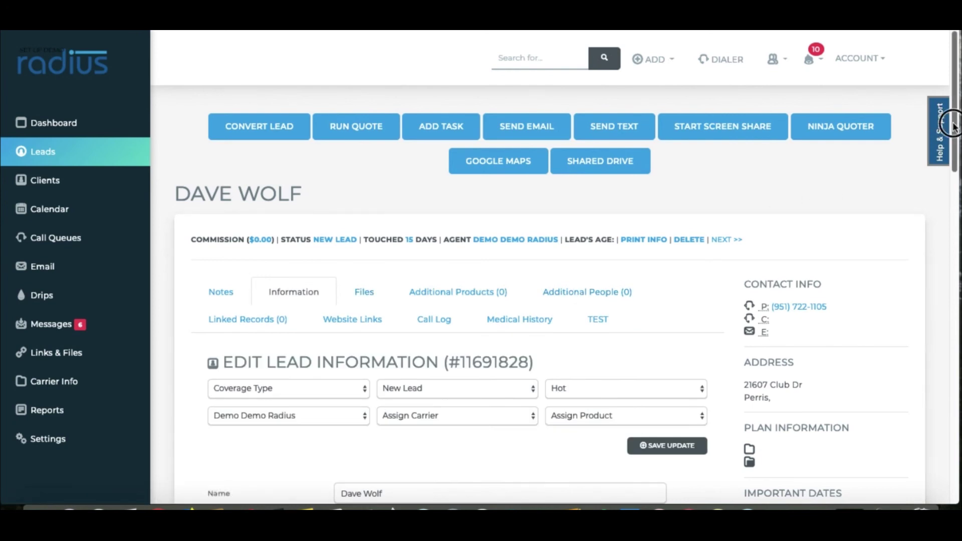
{"action": "scroll", "coordinate": [946, 150], "scroll_direction": "down", "scroll_amount": 5}
{"action": "left_click", "coordinate": [329, 145]}
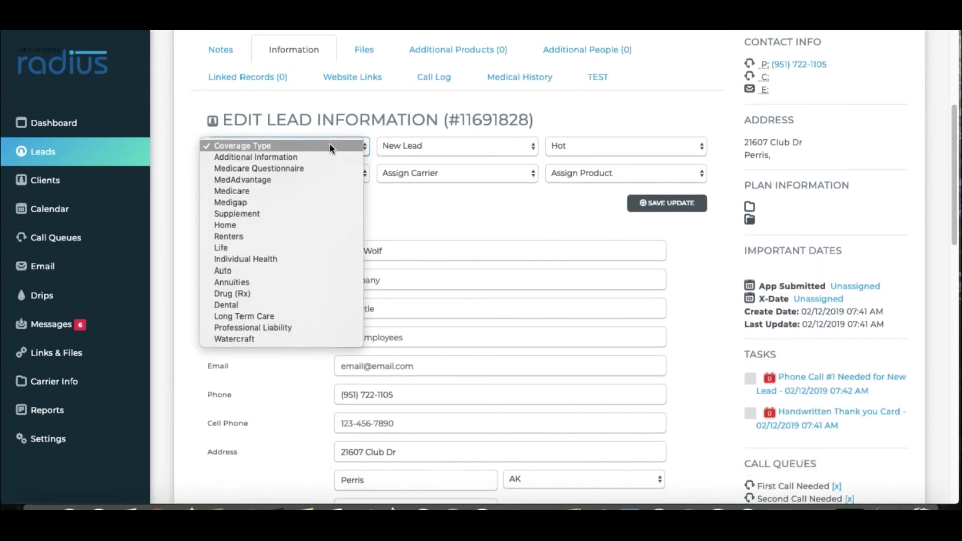
{"action": "left_click", "coordinate": [273, 338]}
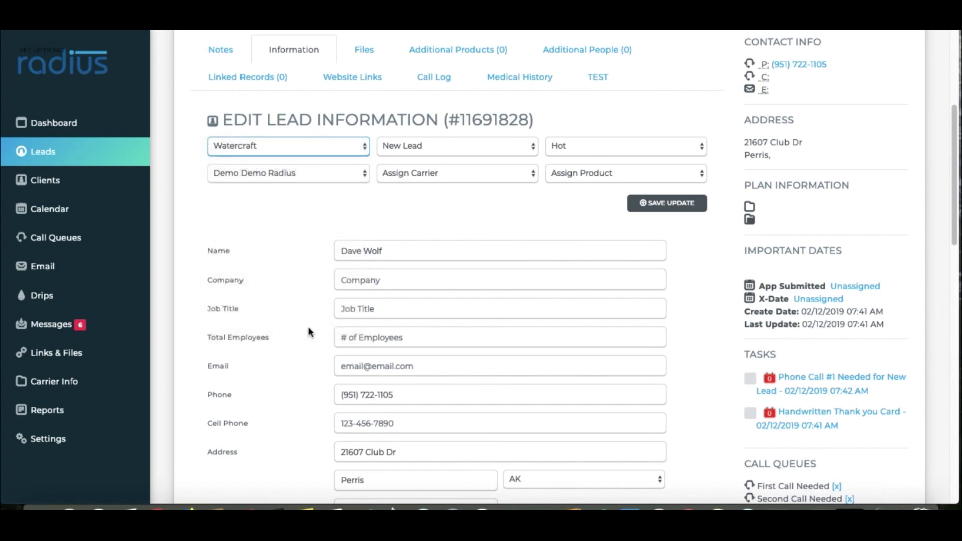
Step: Choose $10,001-$49,999 in the lead's Coverage Amount dropdown
{"action": "left_click_drag", "start_coordinate": [955, 121], "coordinate": [887, 418]}
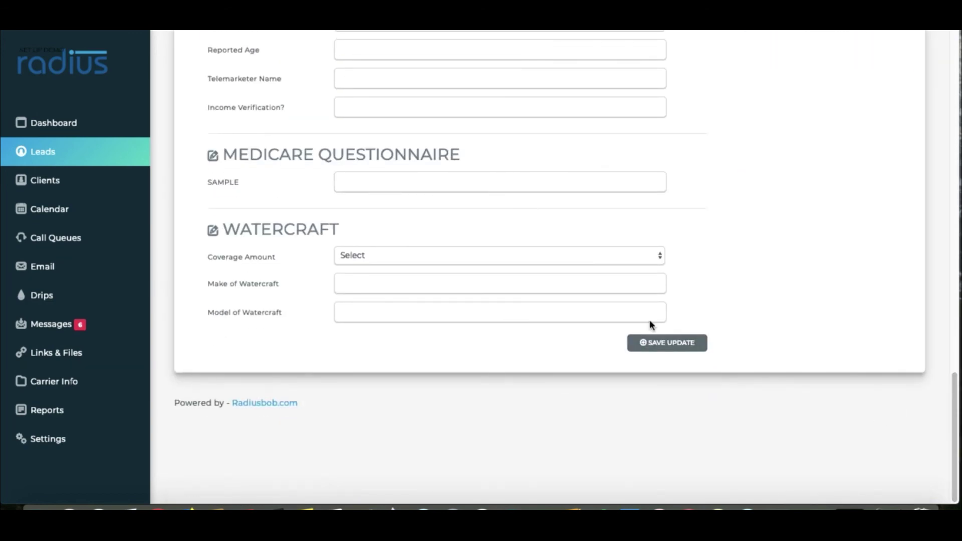
{"action": "left_click", "coordinate": [565, 255]}
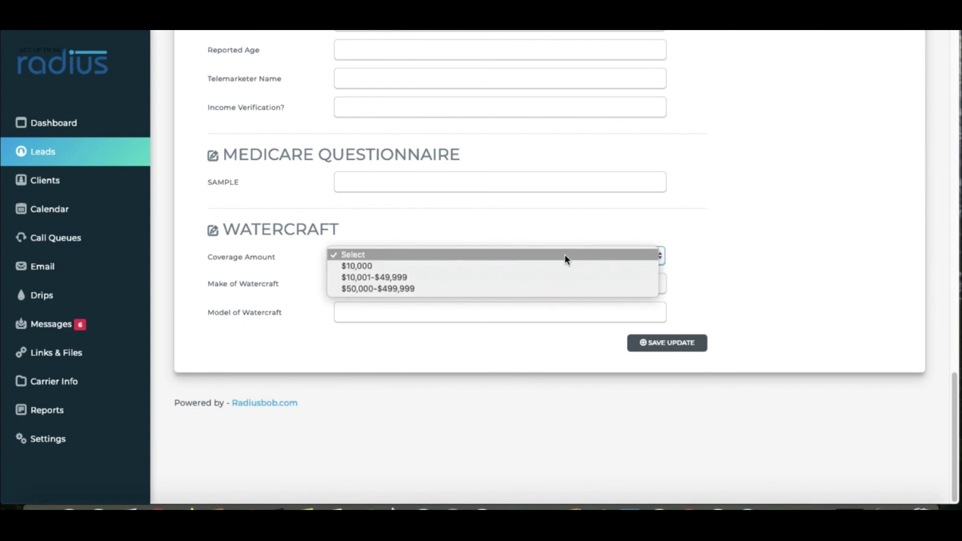
{"action": "left_click", "coordinate": [550, 276]}
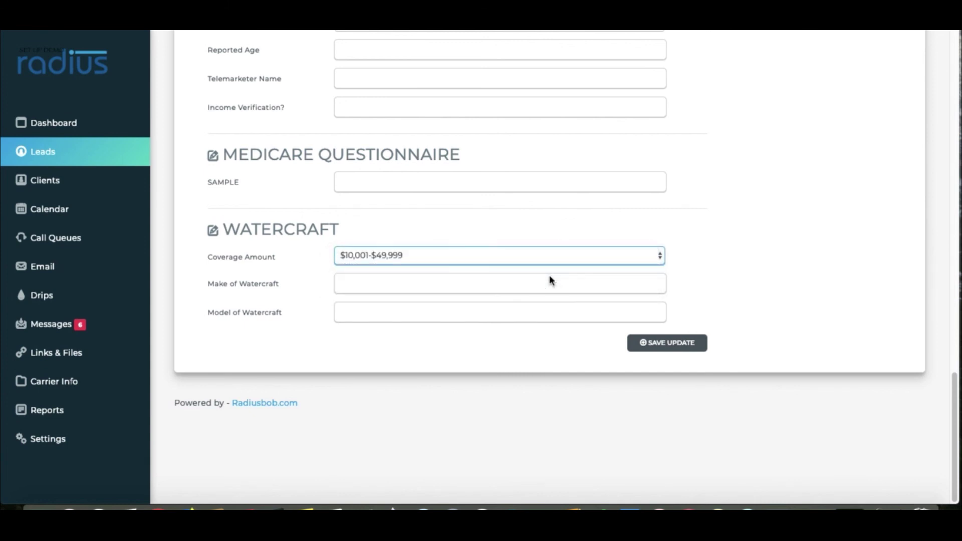